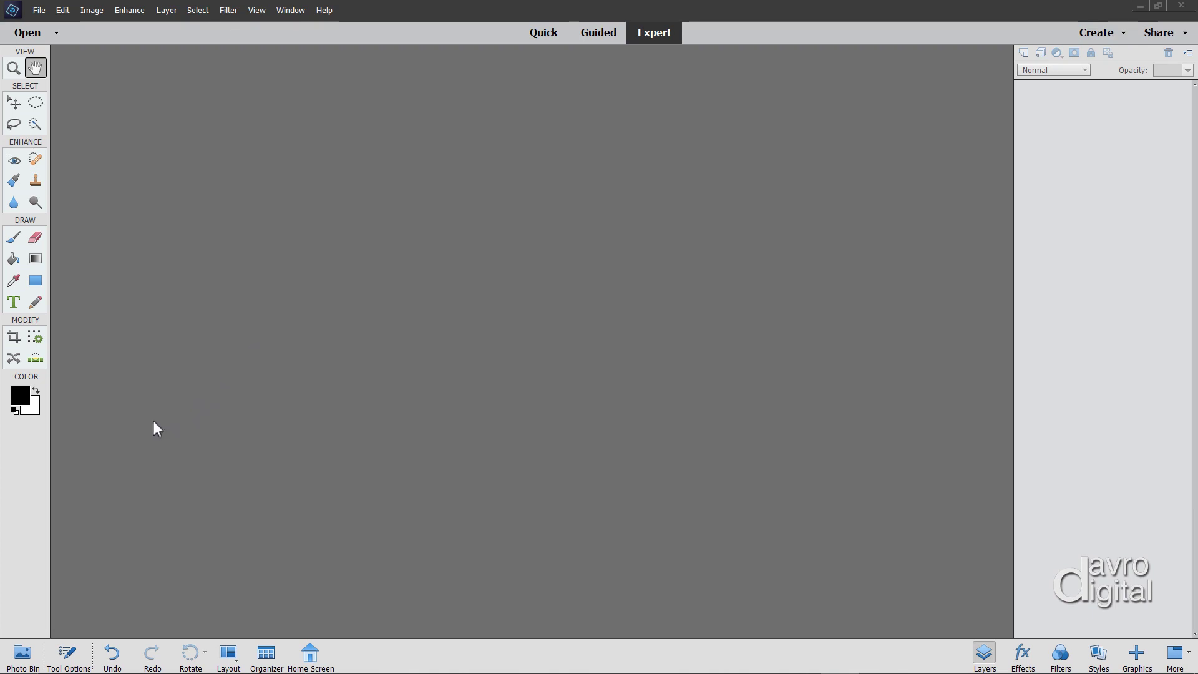
- Restore the default black and white colours, then swap them so white is the foreground
{"action": "left_click", "coordinate": [20, 410]}
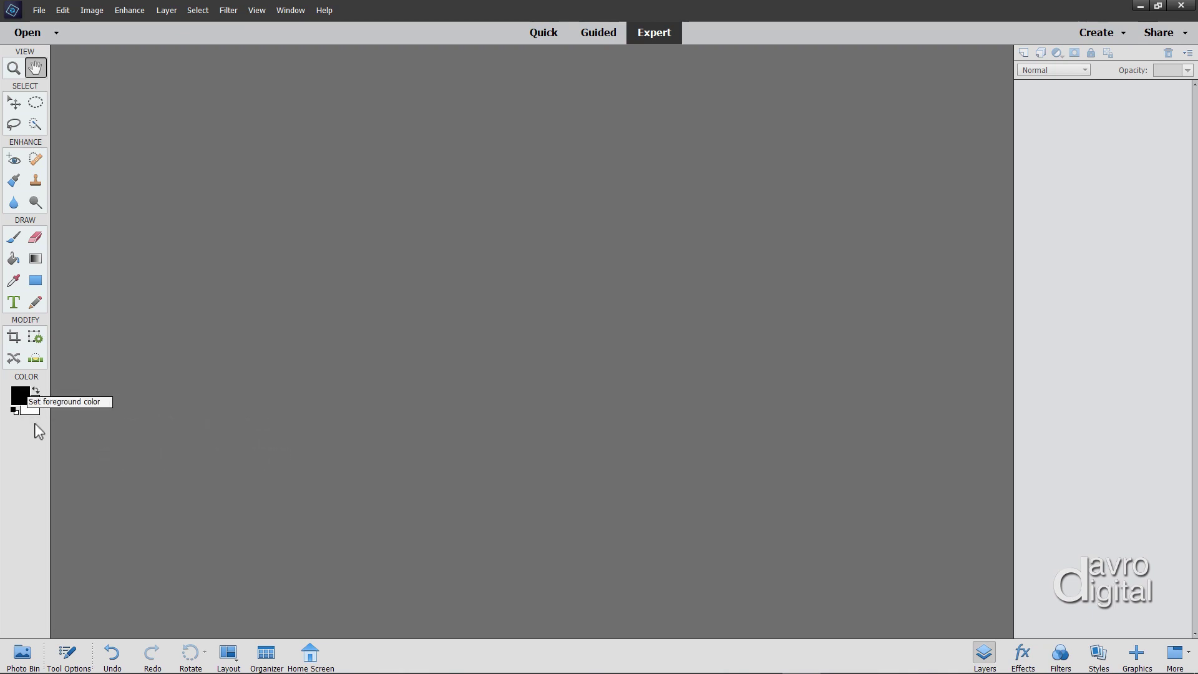
{"action": "key", "text": "x"}
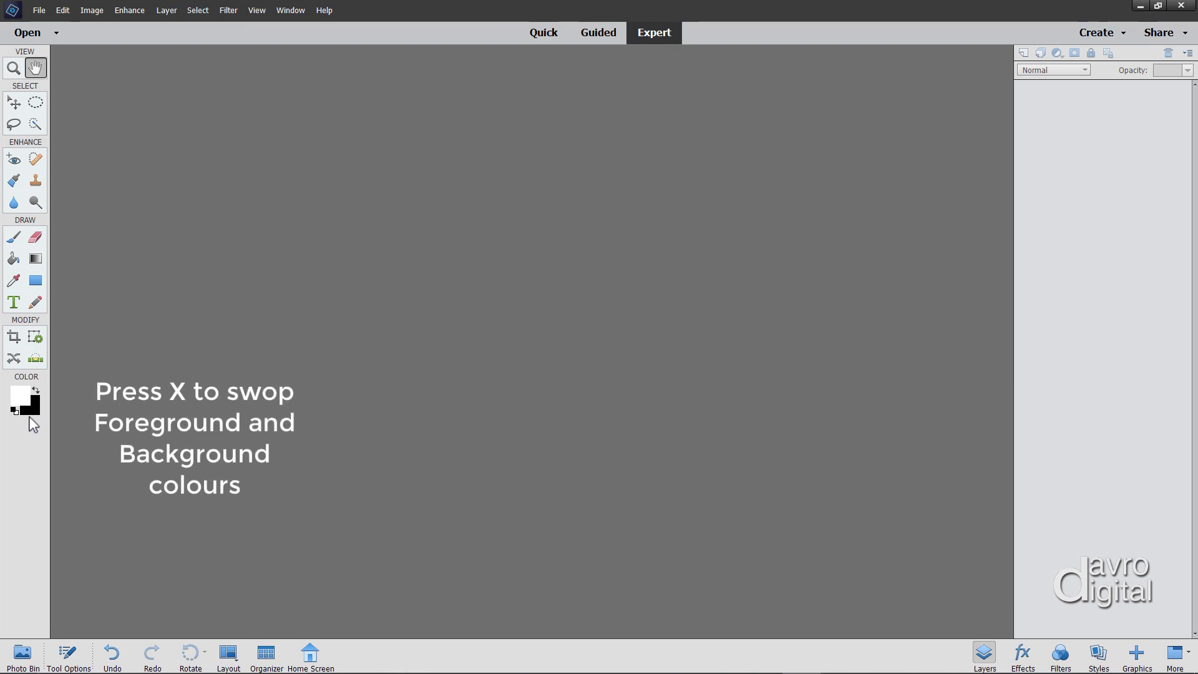
- Create a new International Paper A4 blank file with Background Color as its contents
{"action": "left_click", "coordinate": [36, 12]}
{"action": "mouse_move", "coordinate": [162, 26]}
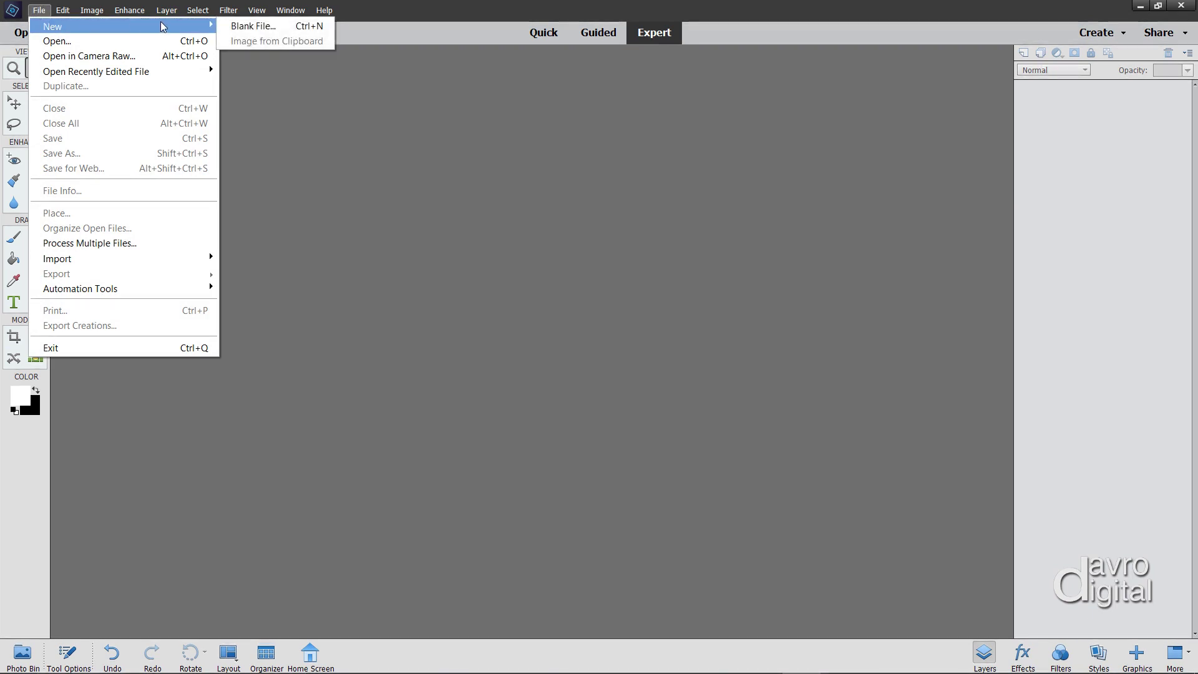
{"action": "left_click", "coordinate": [245, 26]}
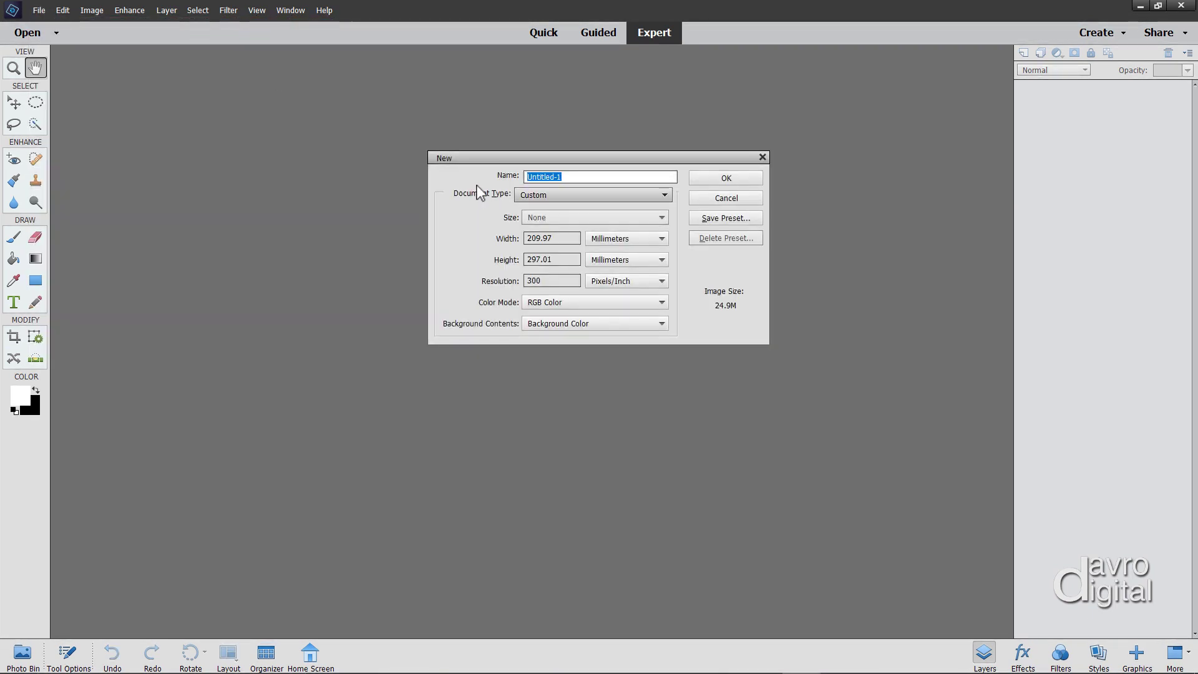
{"action": "left_click", "coordinate": [534, 195]}
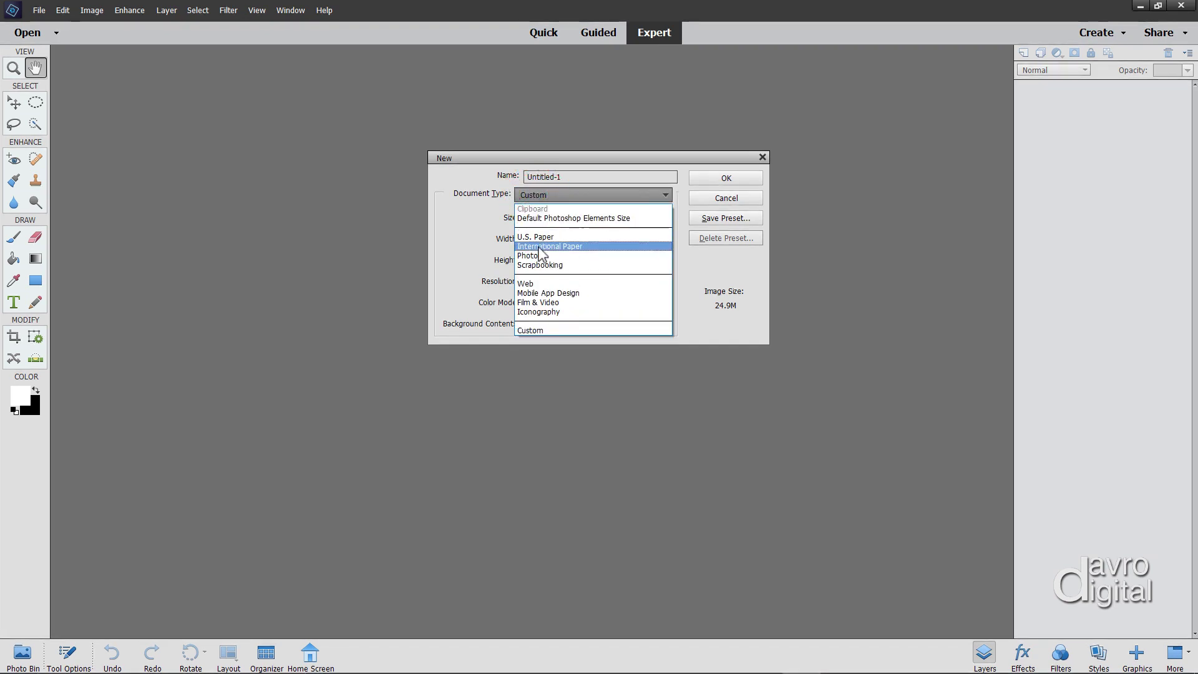
{"action": "left_click", "coordinate": [539, 247]}
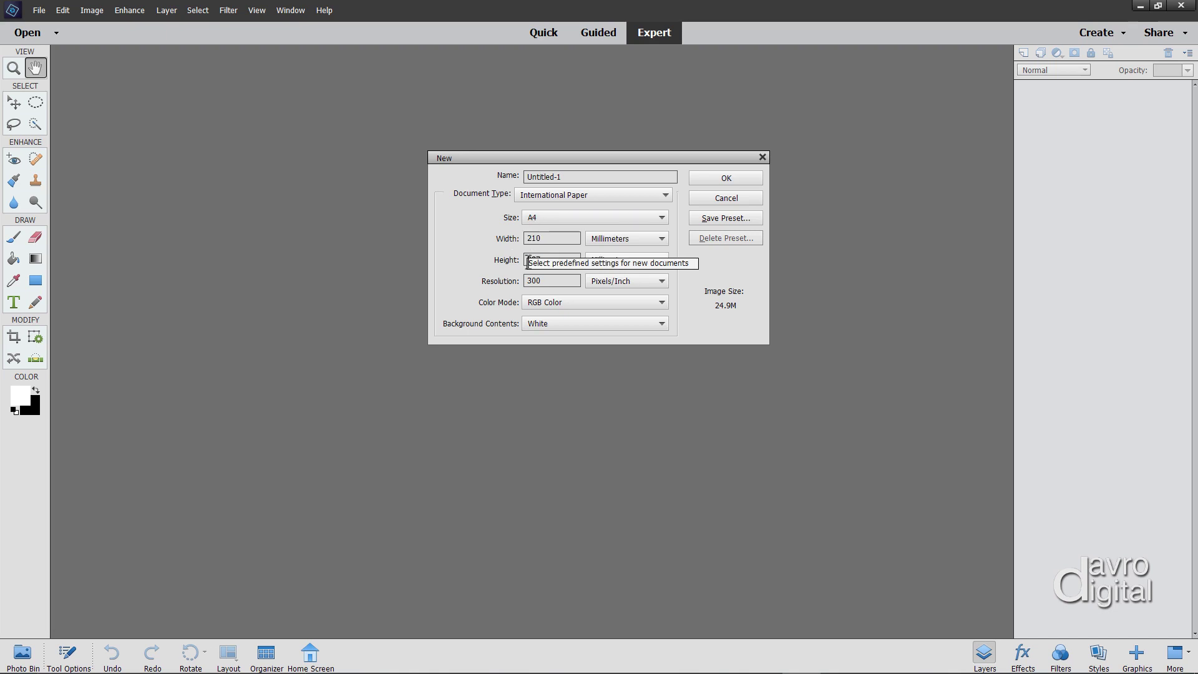
{"action": "left_click", "coordinate": [534, 324]}
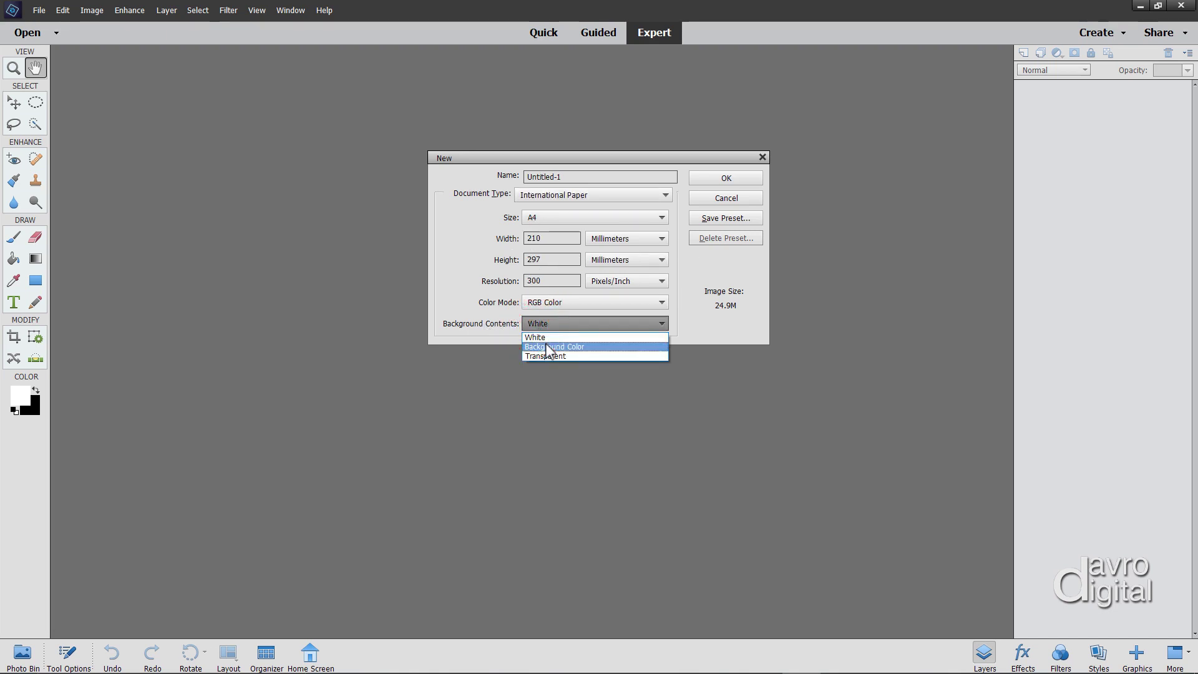
{"action": "left_click", "coordinate": [546, 347]}
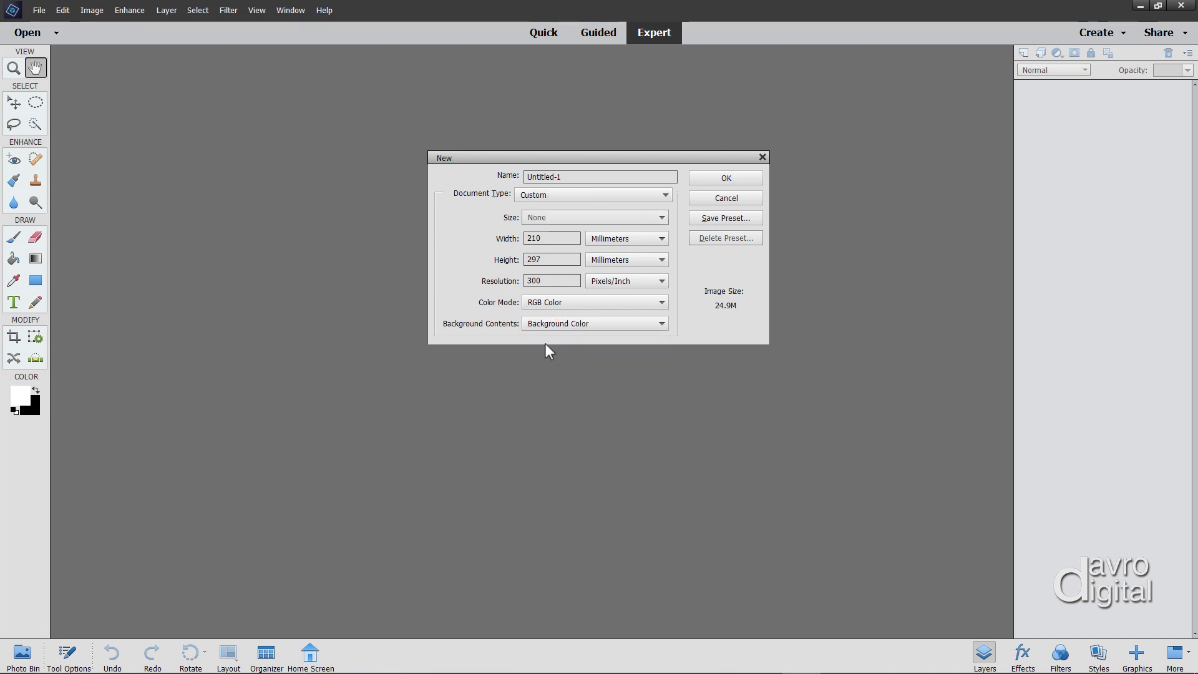
{"action": "left_click", "coordinate": [714, 181]}
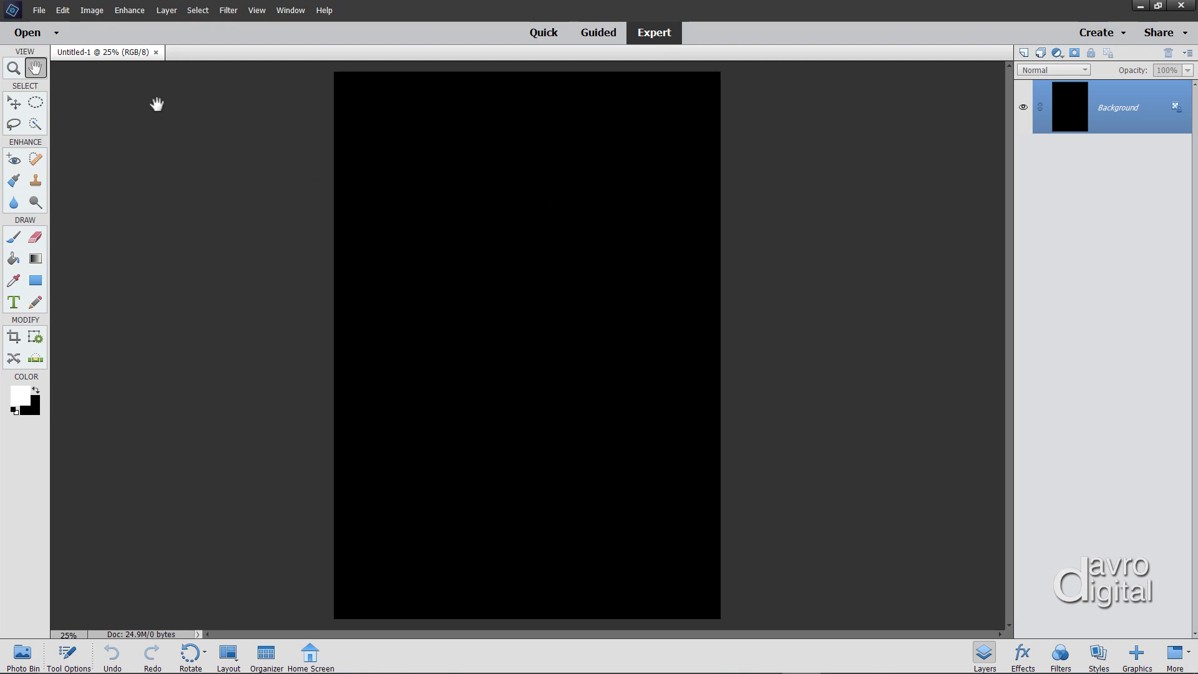
- Rotate the page 90° left so it becomes landscape
{"action": "left_click", "coordinate": [92, 10]}
{"action": "mouse_move", "coordinate": [94, 26]}
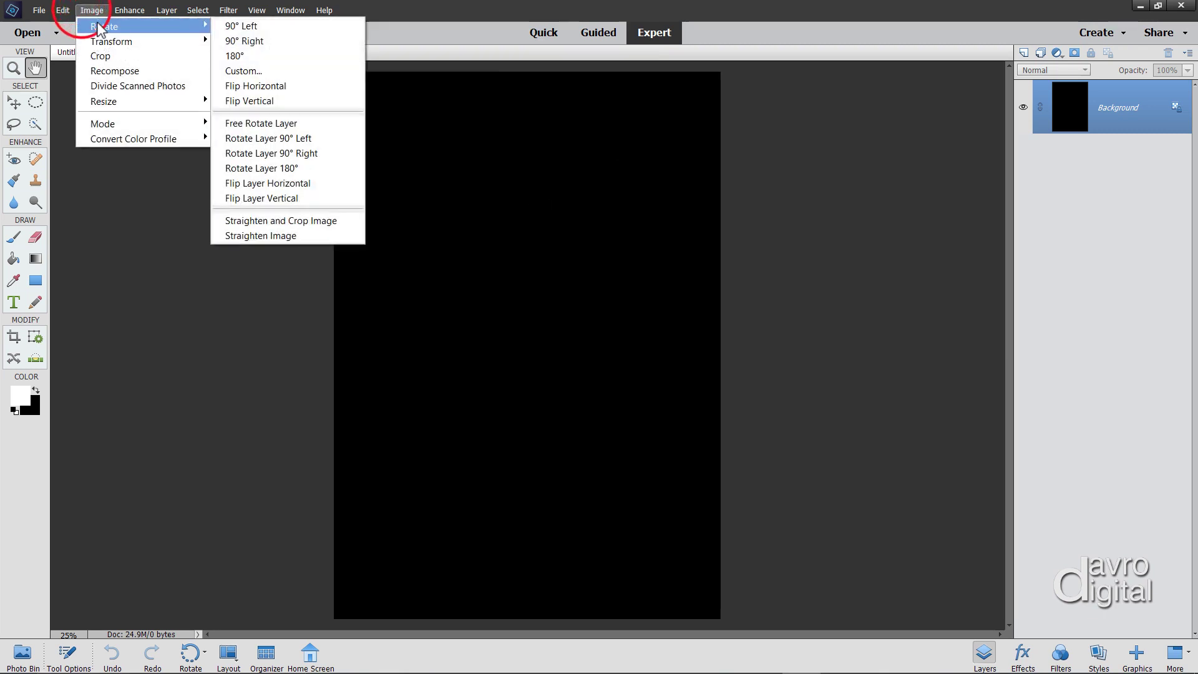
{"action": "left_click", "coordinate": [242, 27]}
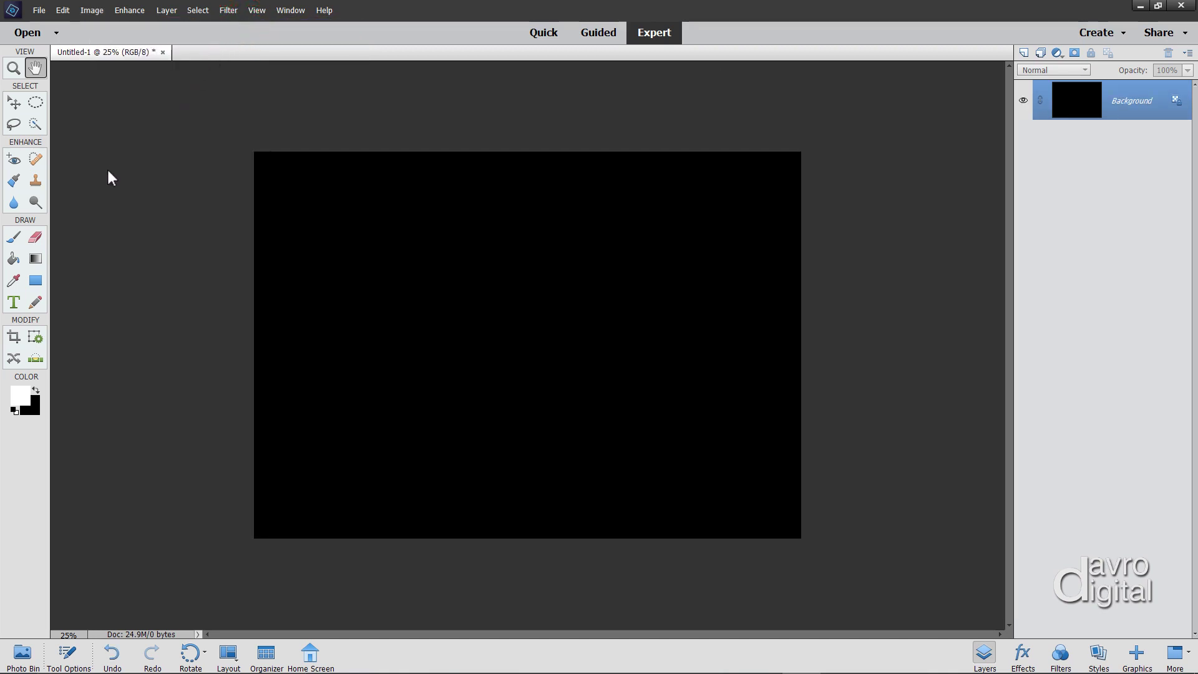
- Set the Horizontal Type tool's font size to 183 pt
{"action": "left_click", "coordinate": [11, 298]}
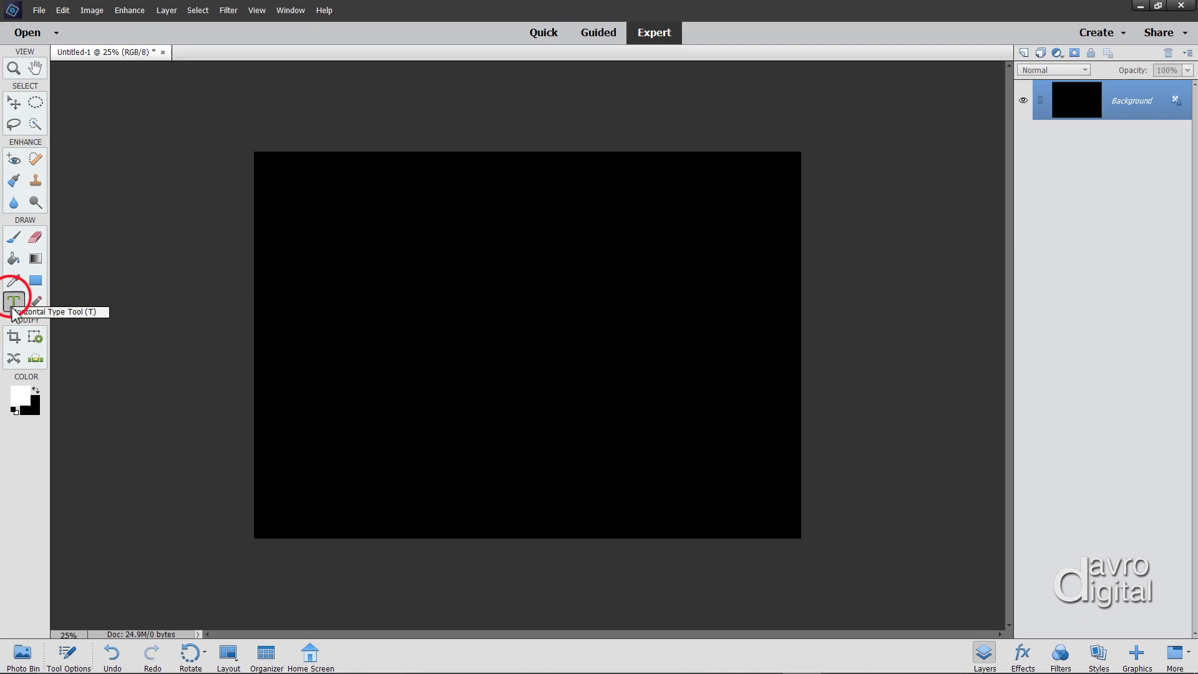
{"action": "left_click", "coordinate": [66, 656]}
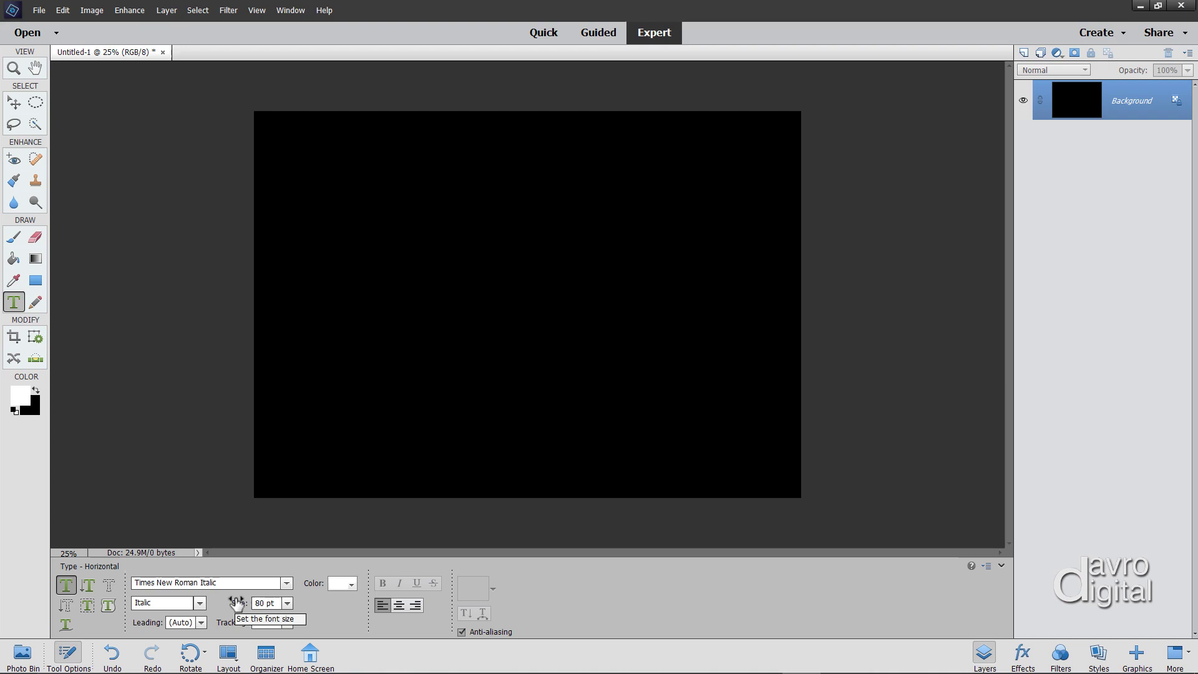
{"action": "left_click_drag", "start_coordinate": [237, 603], "coordinate": [299, 609]}
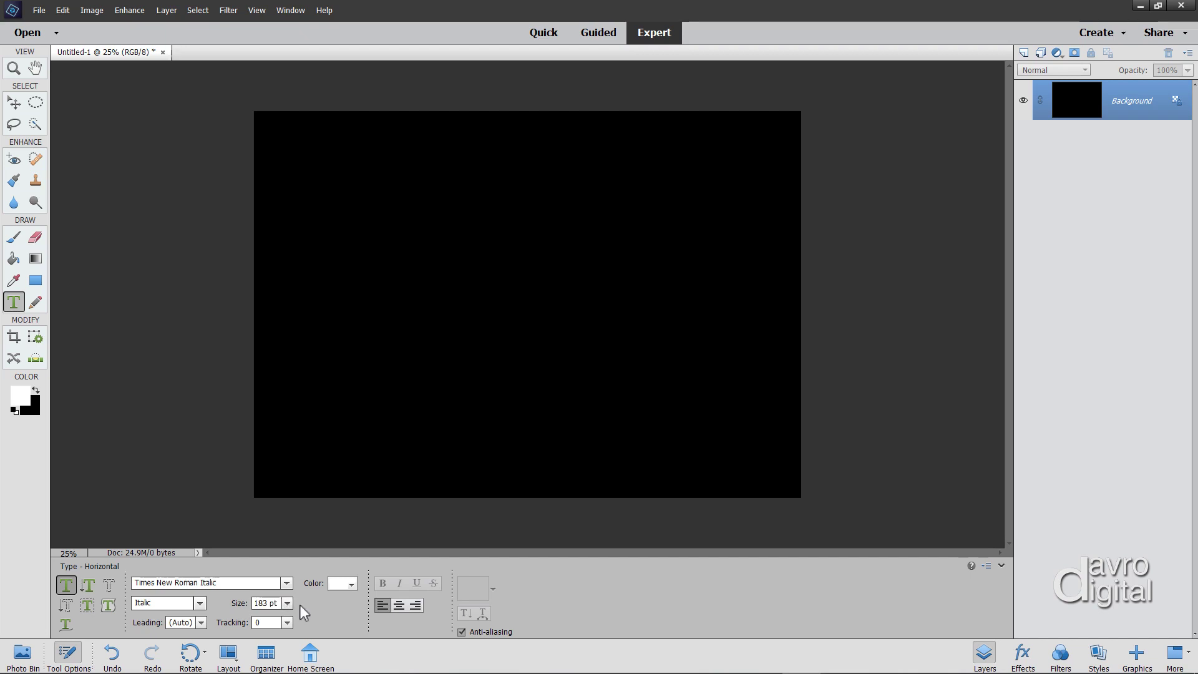
- Set the text colour to hex ffa800 in the colour picker
{"action": "left_click", "coordinate": [346, 584]}
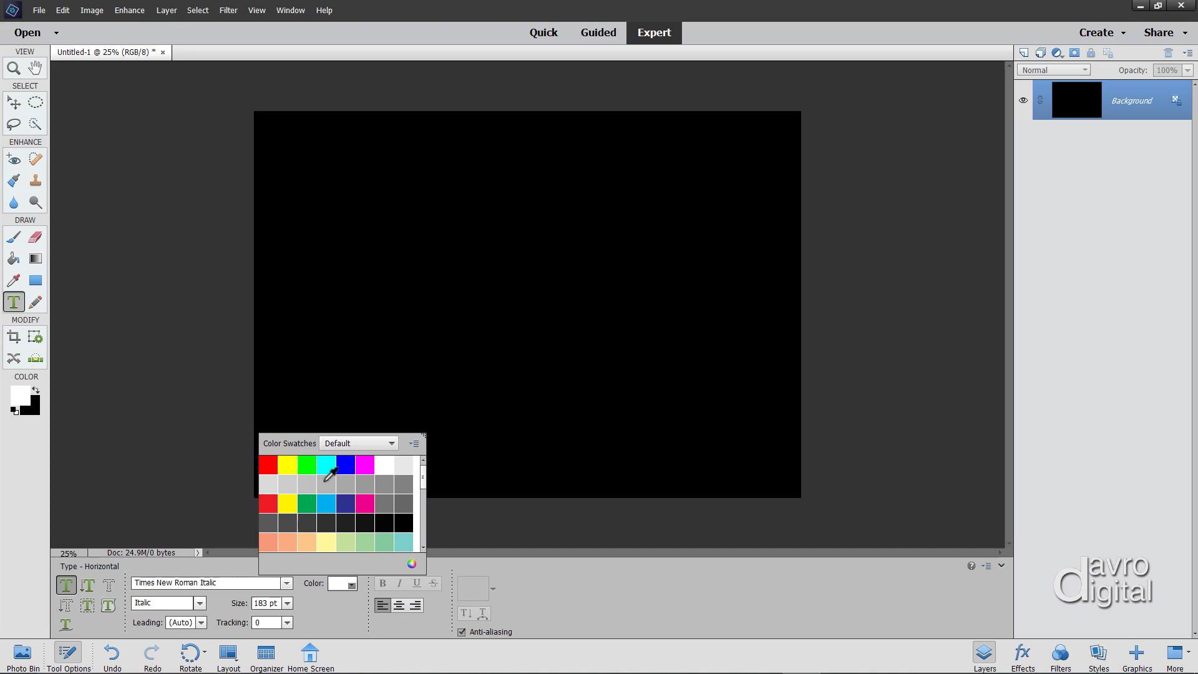
{"action": "left_click", "coordinate": [413, 563]}
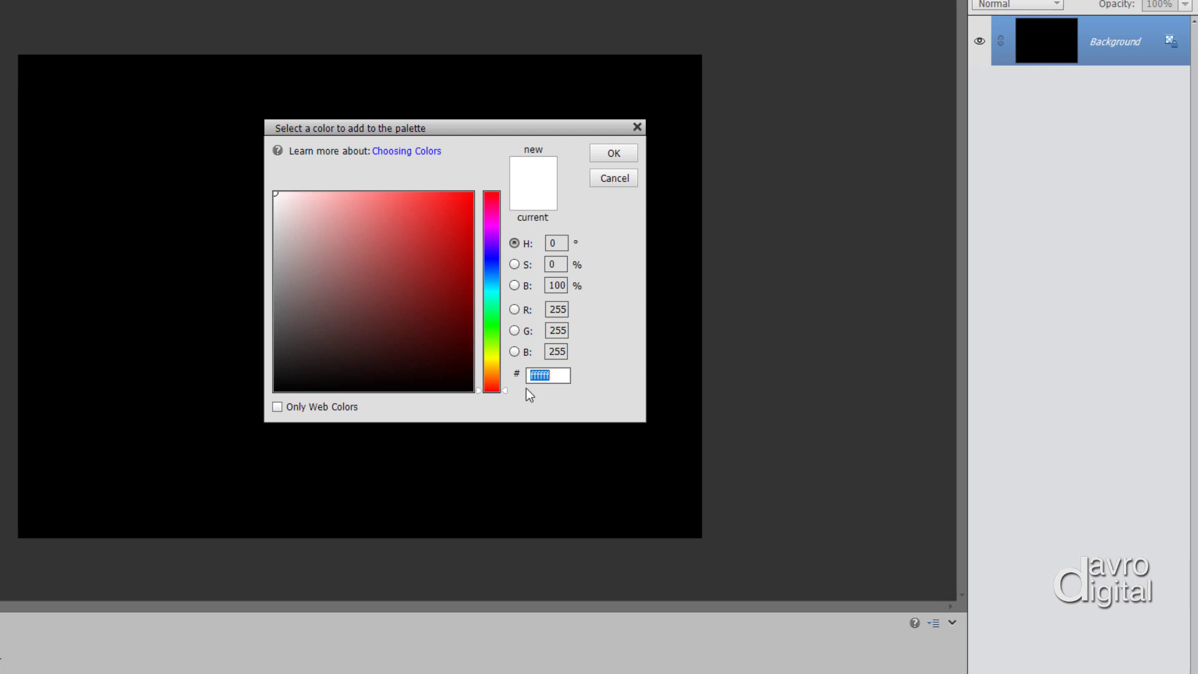
{"action": "type", "text": "ff"}
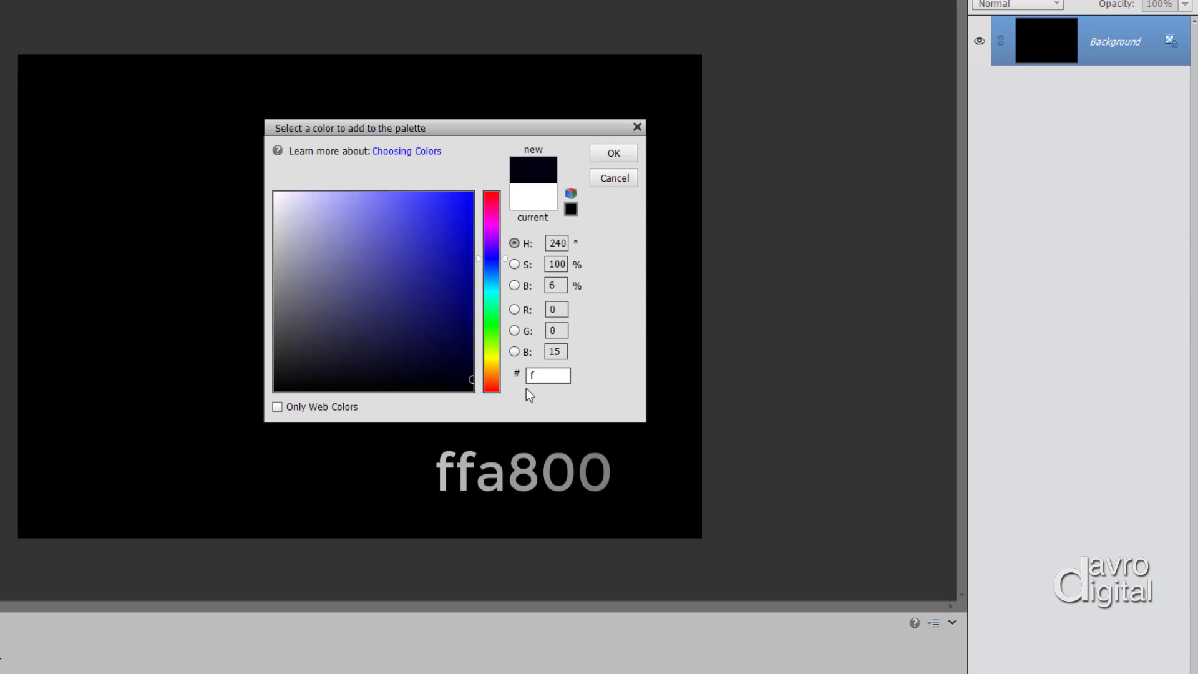
{"action": "type", "text": "a"}
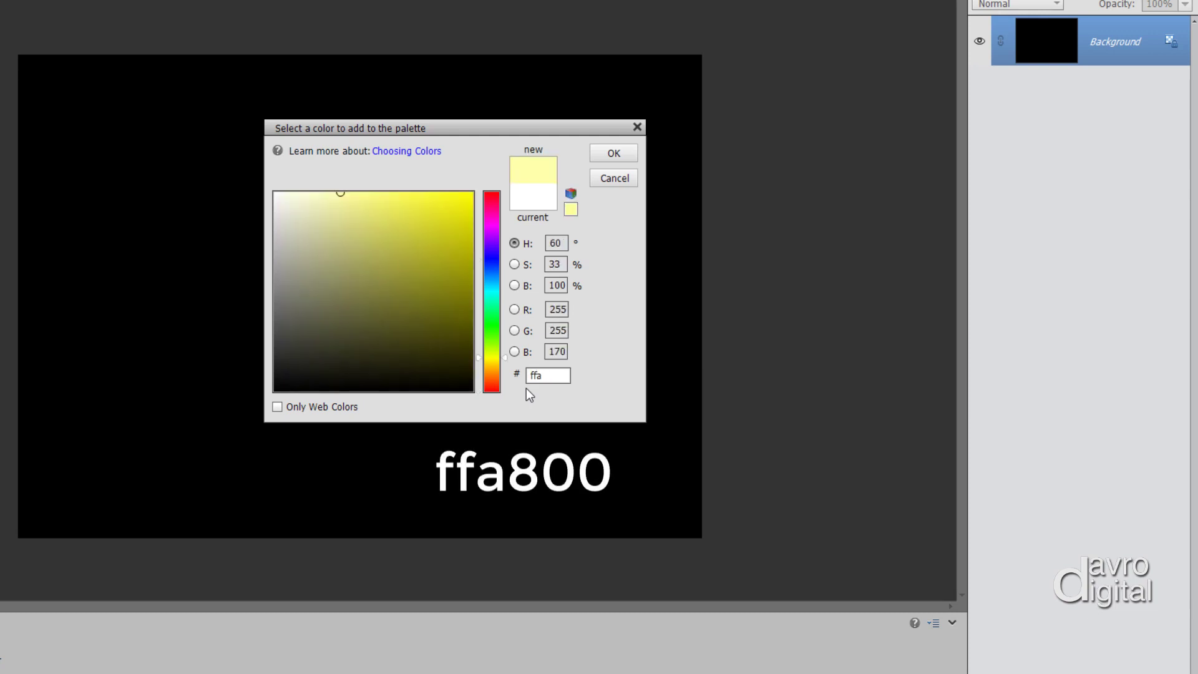
{"action": "type", "text": "800"}
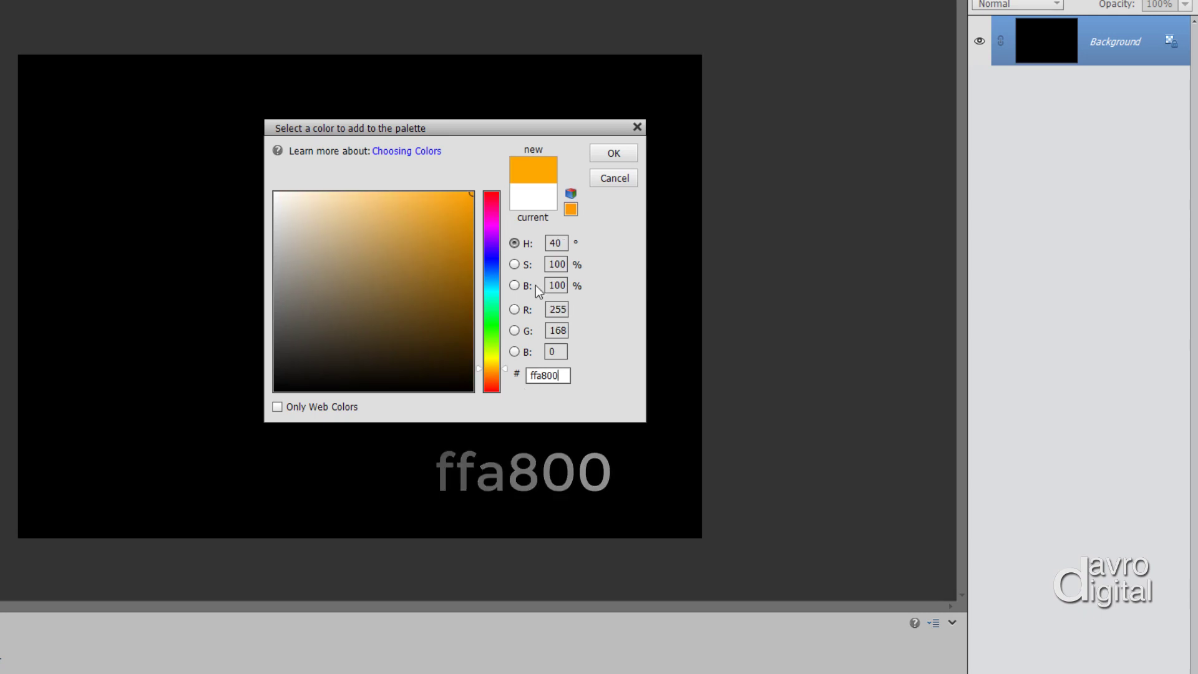
{"action": "left_click", "coordinate": [613, 156]}
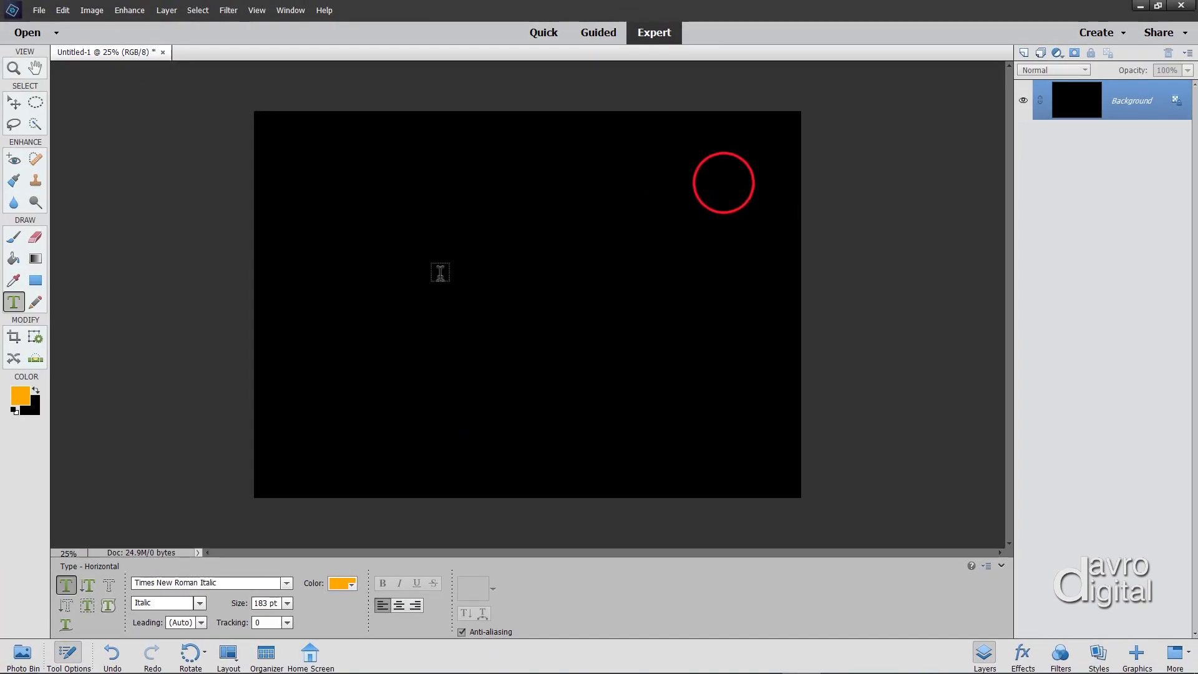
- Type 'Gold' on the left of the page and commit it
{"action": "left_click", "coordinate": [284, 309]}
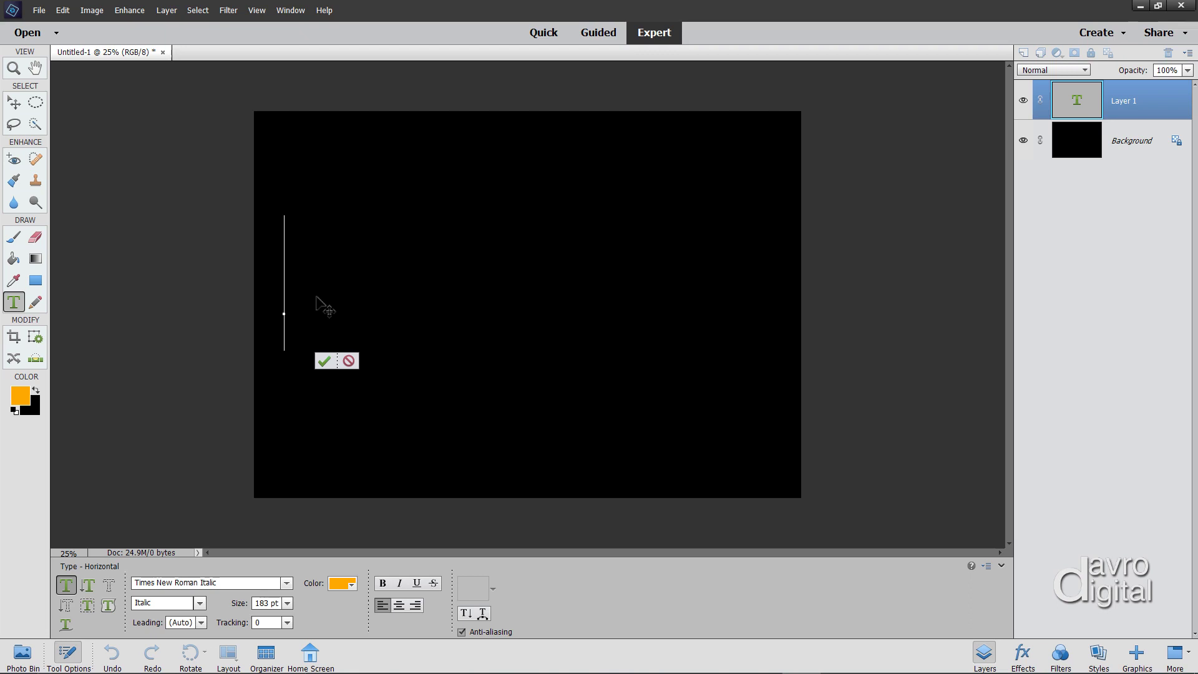
{"action": "type", "text": "Gold"}
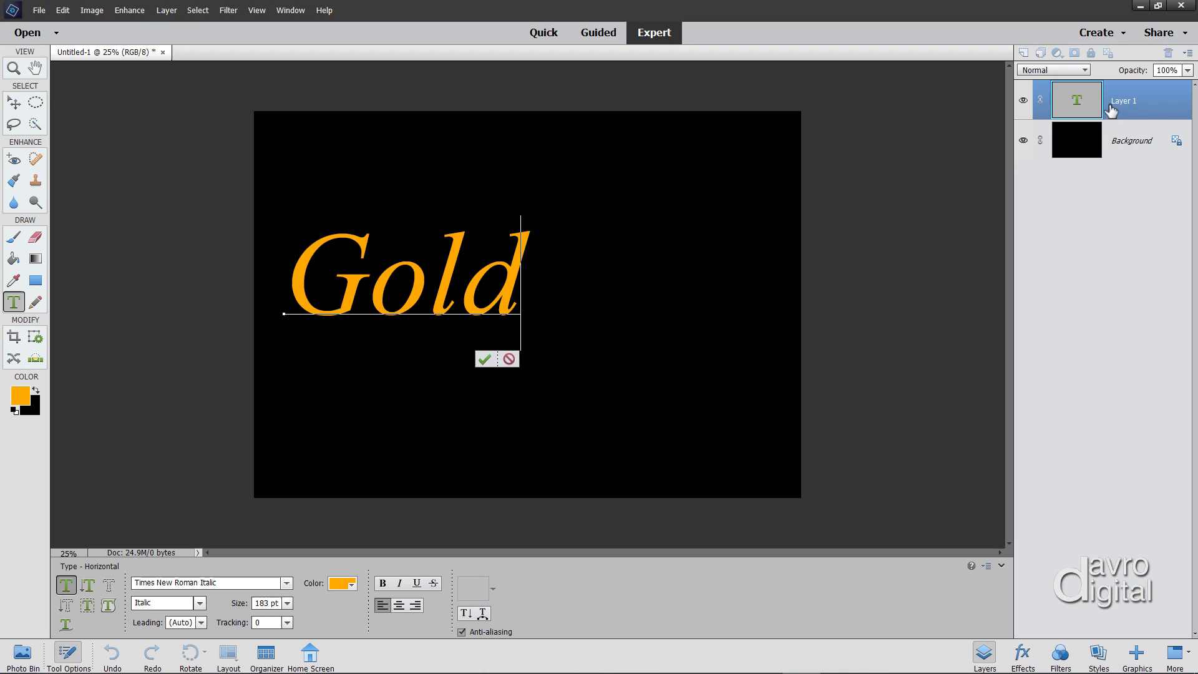
{"action": "left_click", "coordinate": [1076, 102]}
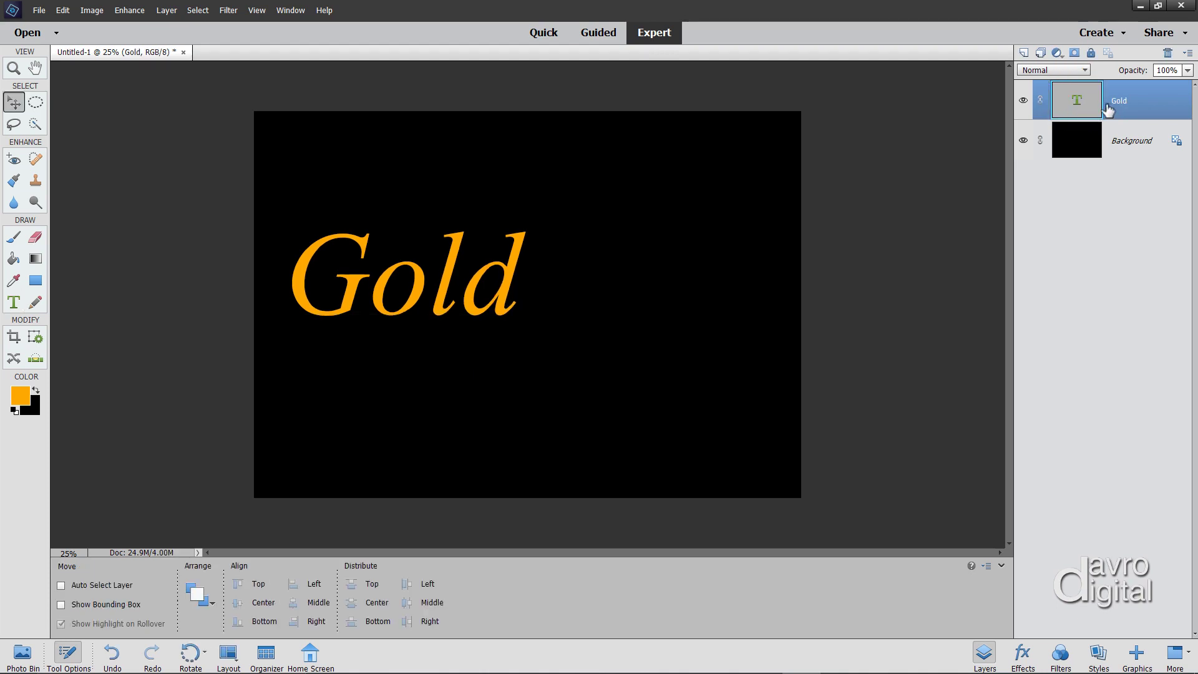
- Enlarge the Gold text to 367.73 pt, move it higher, and commit
{"action": "double_click", "coordinate": [1077, 102]}
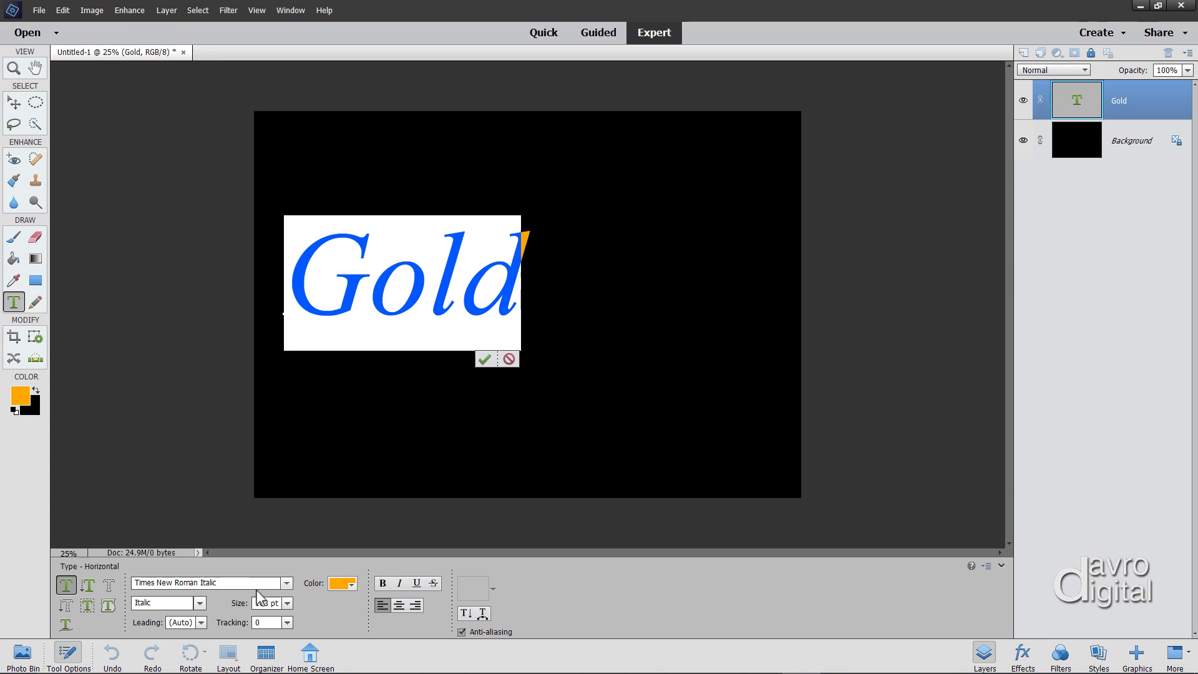
{"action": "left_click_drag", "start_coordinate": [235, 605], "coordinate": [253, 605]}
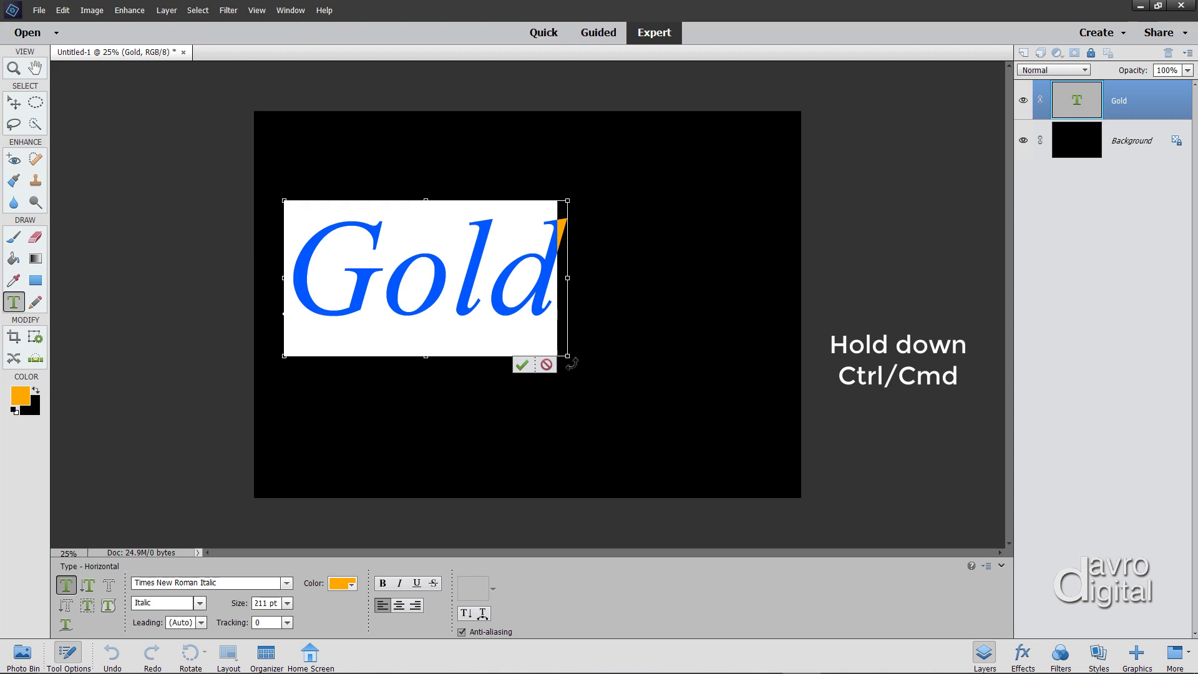
{"action": "left_click_drag", "start_coordinate": [567, 356], "coordinate": [781, 465]}
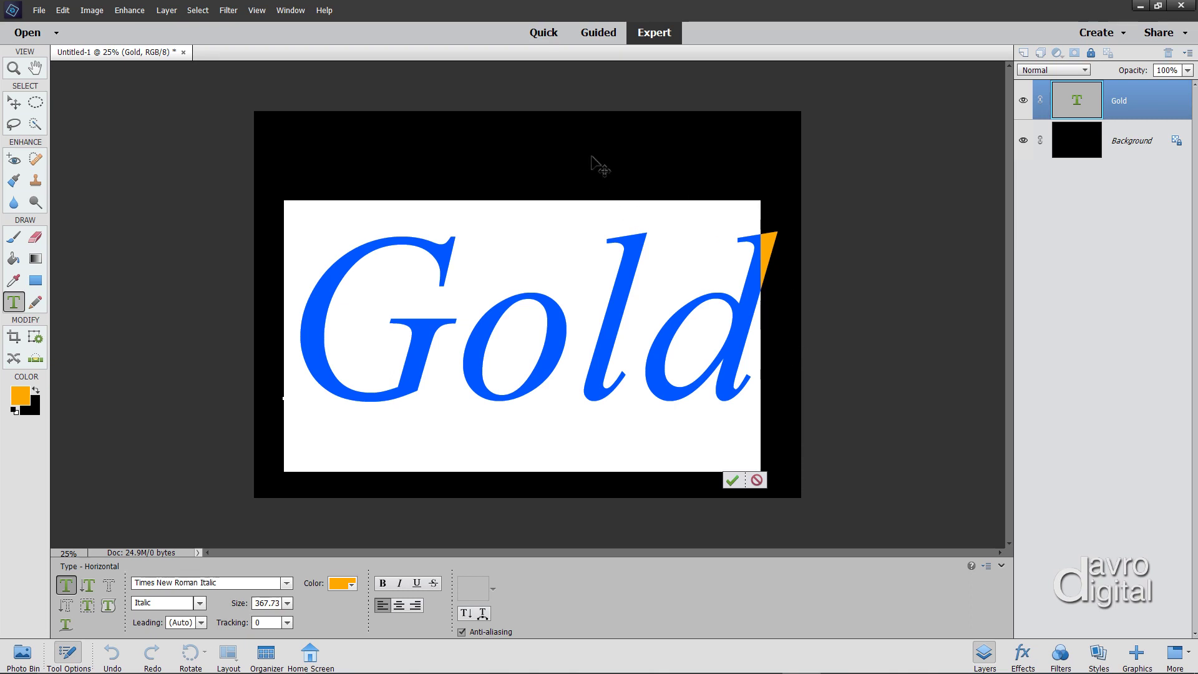
{"action": "left_click_drag", "start_coordinate": [592, 156], "coordinate": [594, 140]}
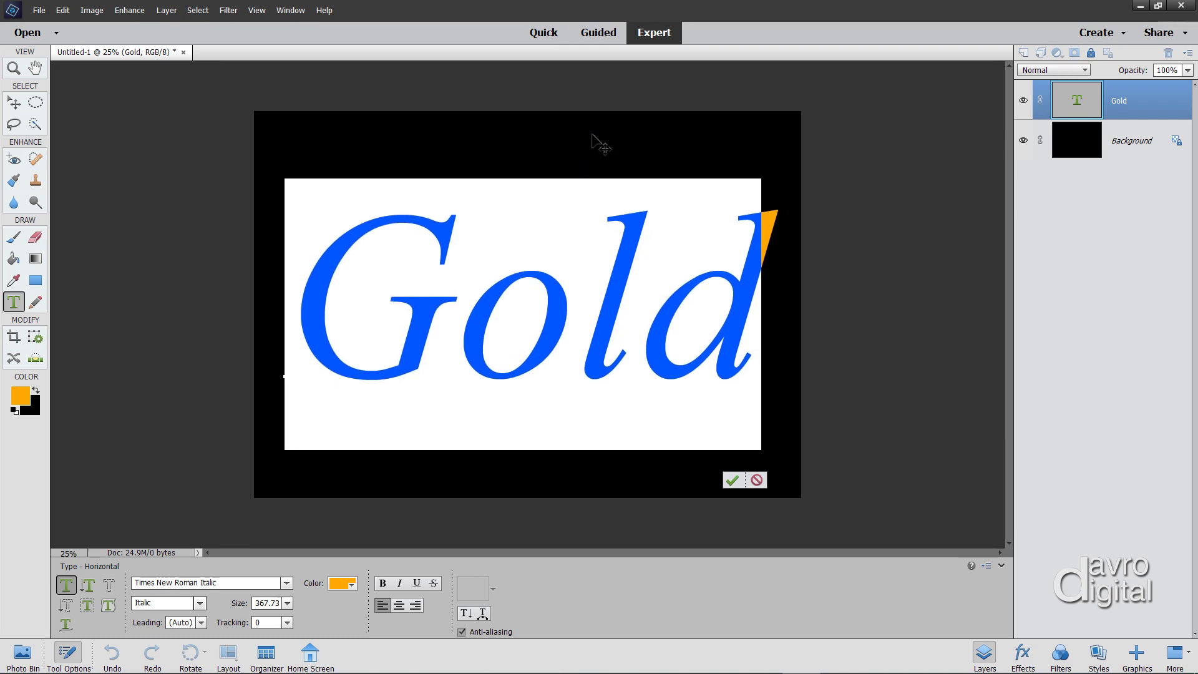
{"action": "key", "text": "ctrl+Return"}
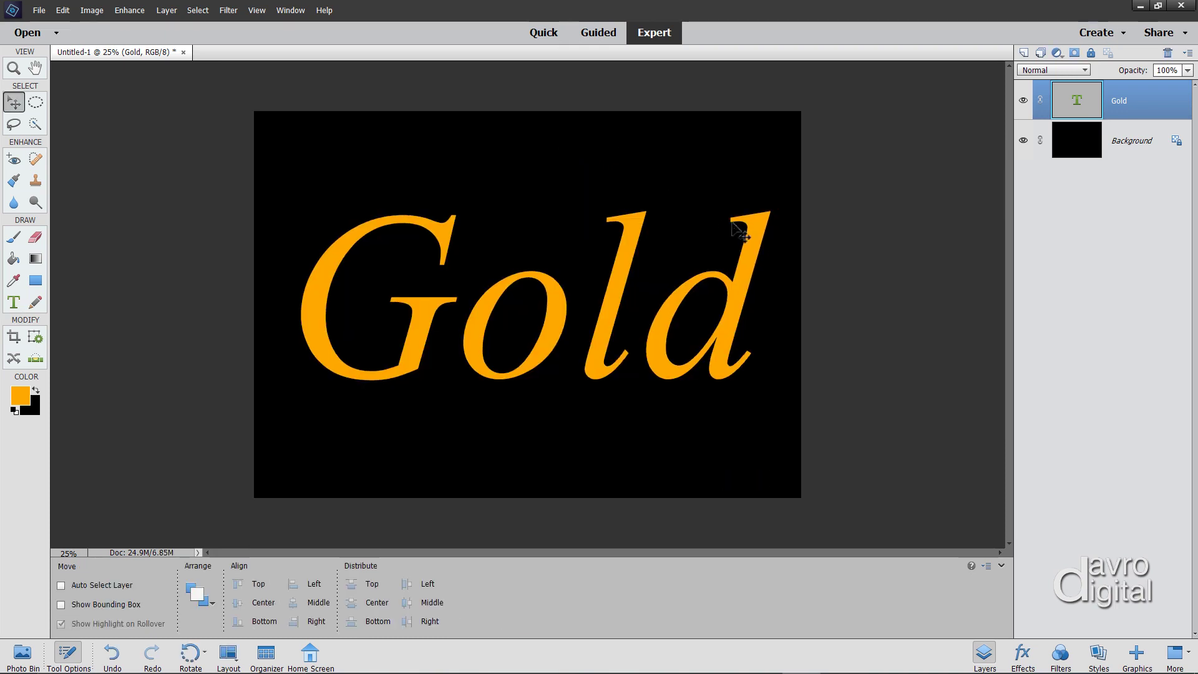
- Apply the Wacky Metallic style from the Bevels category to the Gold text layer
{"action": "left_click", "coordinate": [1093, 665]}
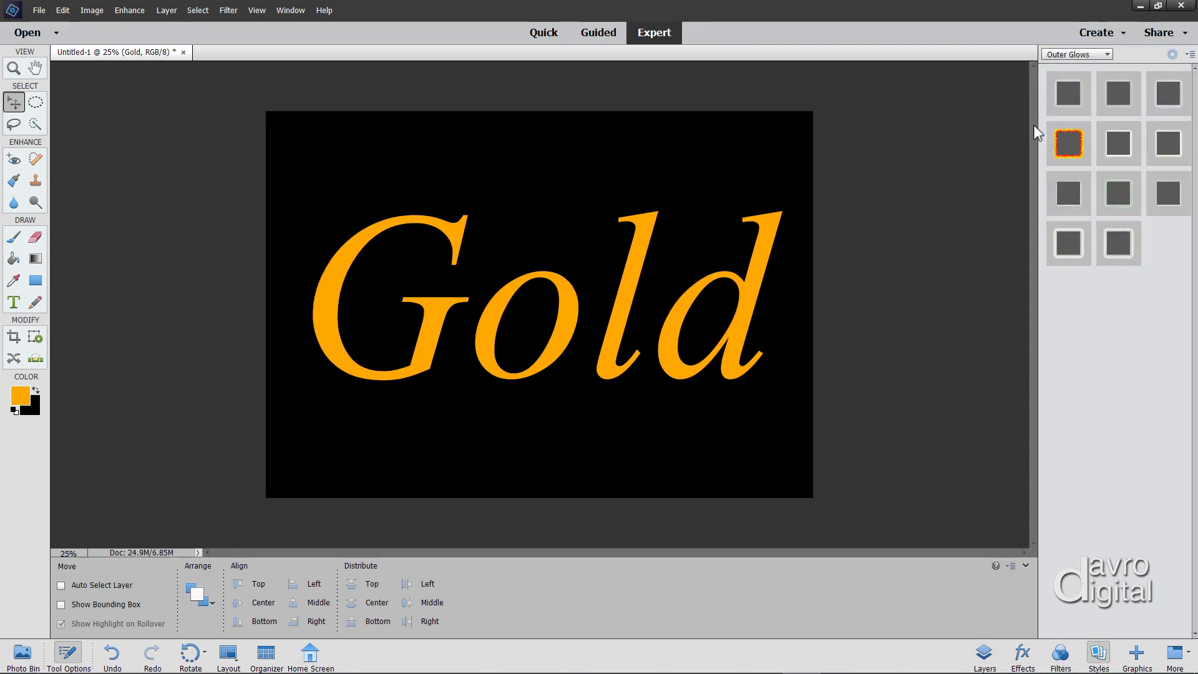
{"action": "left_click", "coordinate": [1059, 55]}
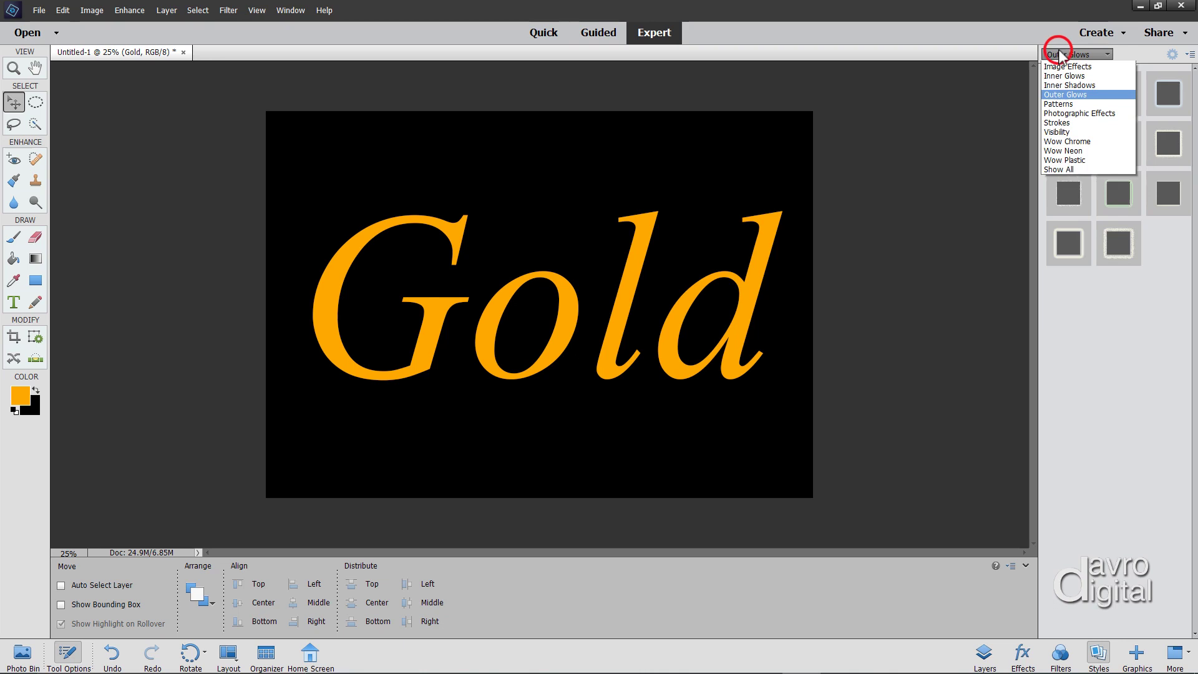
{"action": "scroll", "coordinate": [1061, 56], "scroll_direction": "up", "scroll_amount": 3}
{"action": "left_click", "coordinate": [1060, 65]}
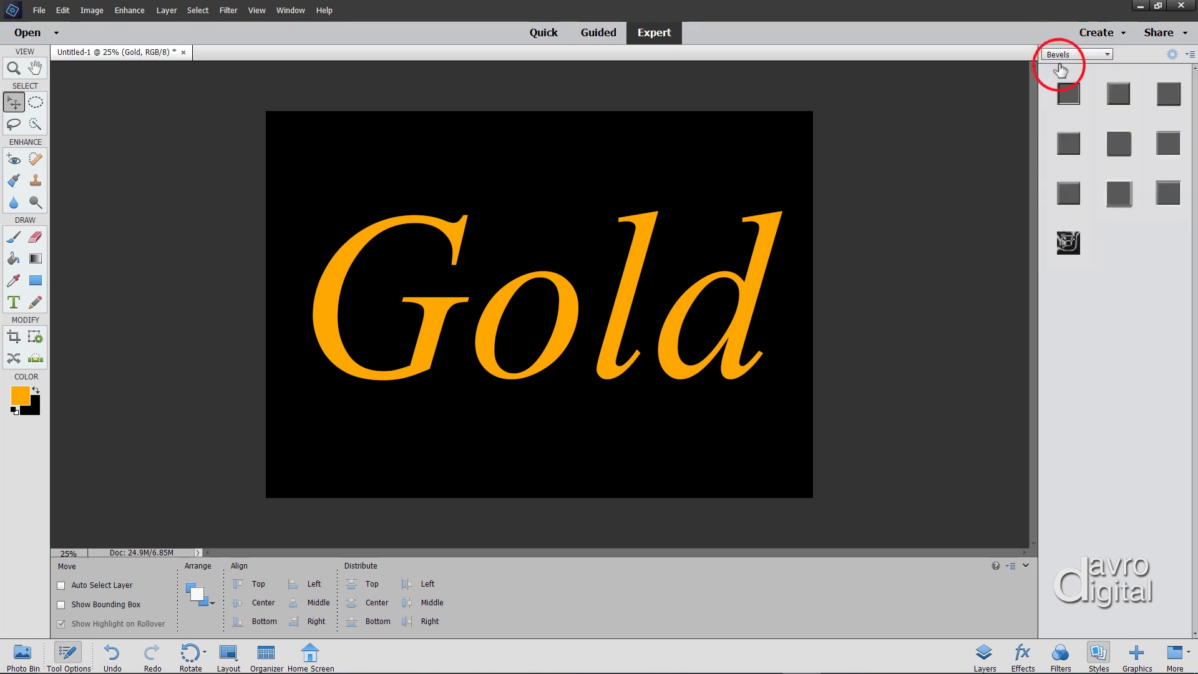
{"action": "left_click", "coordinate": [1066, 242]}
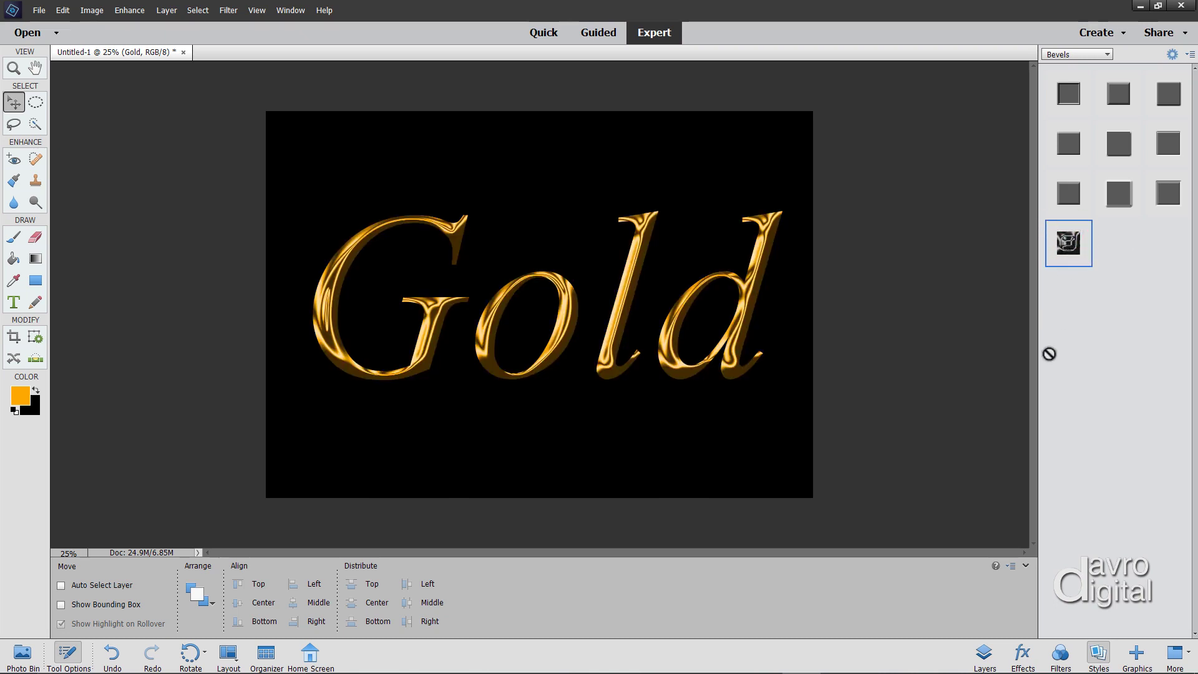
{"action": "left_click", "coordinate": [986, 653]}
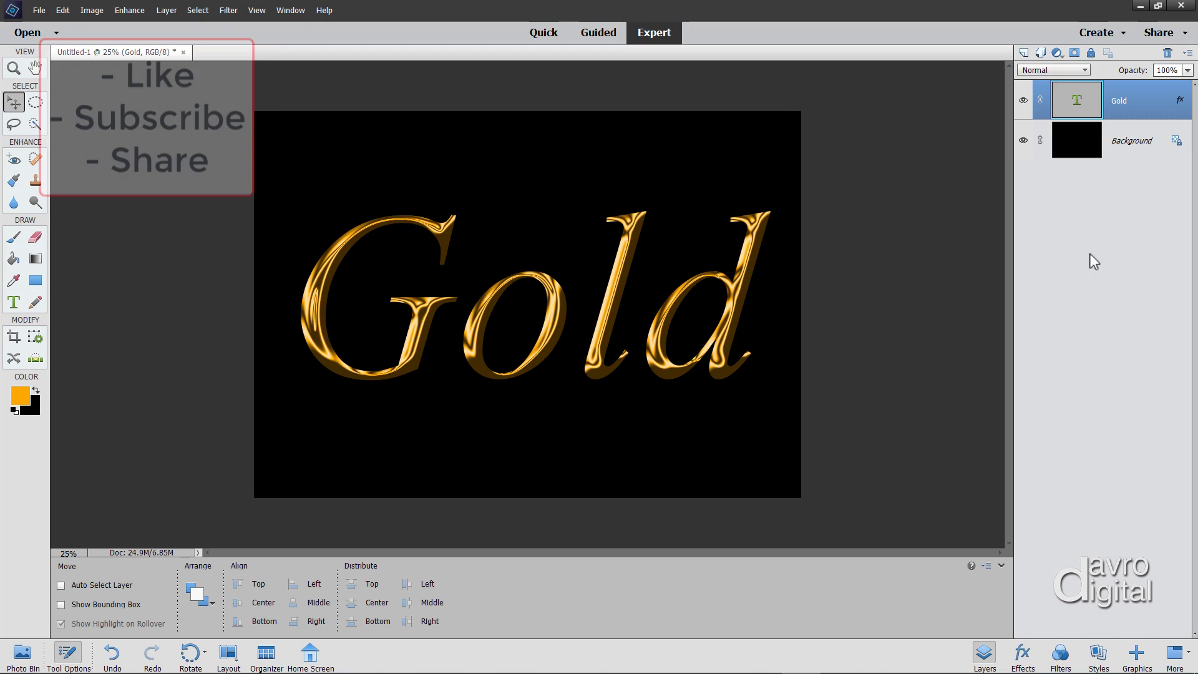
- Add a Hue/Saturation adjustment layer above the Gold text
{"action": "left_click", "coordinate": [1056, 53]}
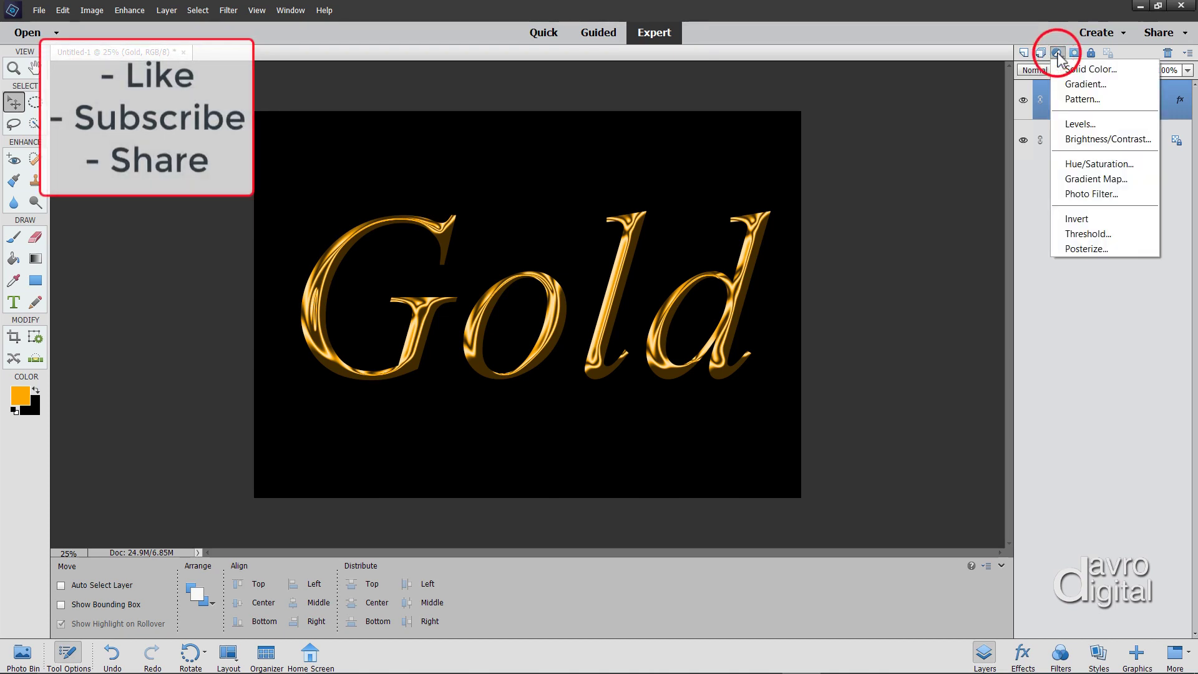
{"action": "left_click", "coordinate": [1074, 165]}
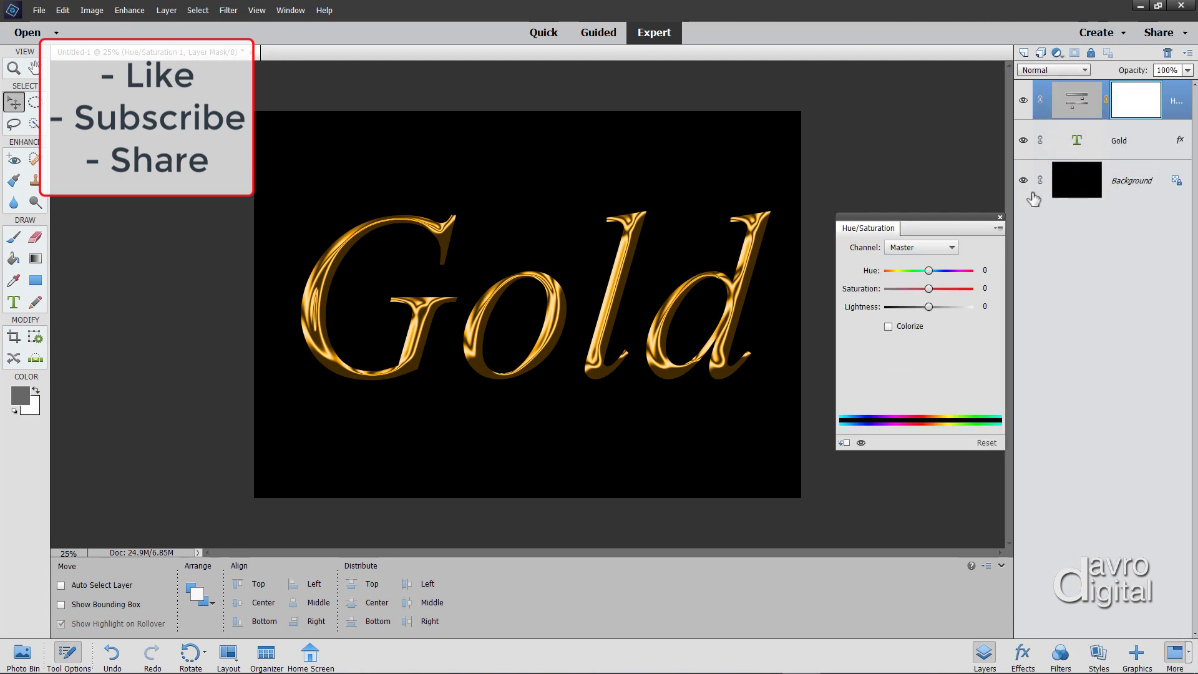
{"action": "left_click", "coordinate": [1001, 216]}
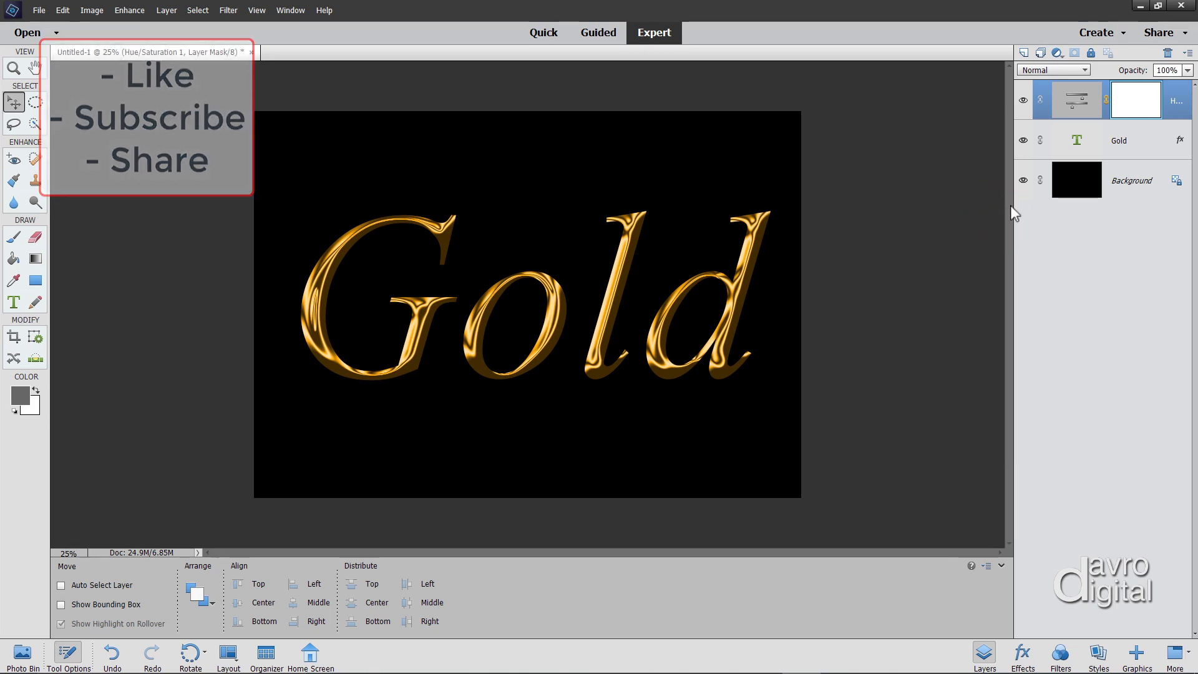
- Set the adjustment layer to Screen blend mode at 96% opacity
{"action": "left_click", "coordinate": [1040, 71]}
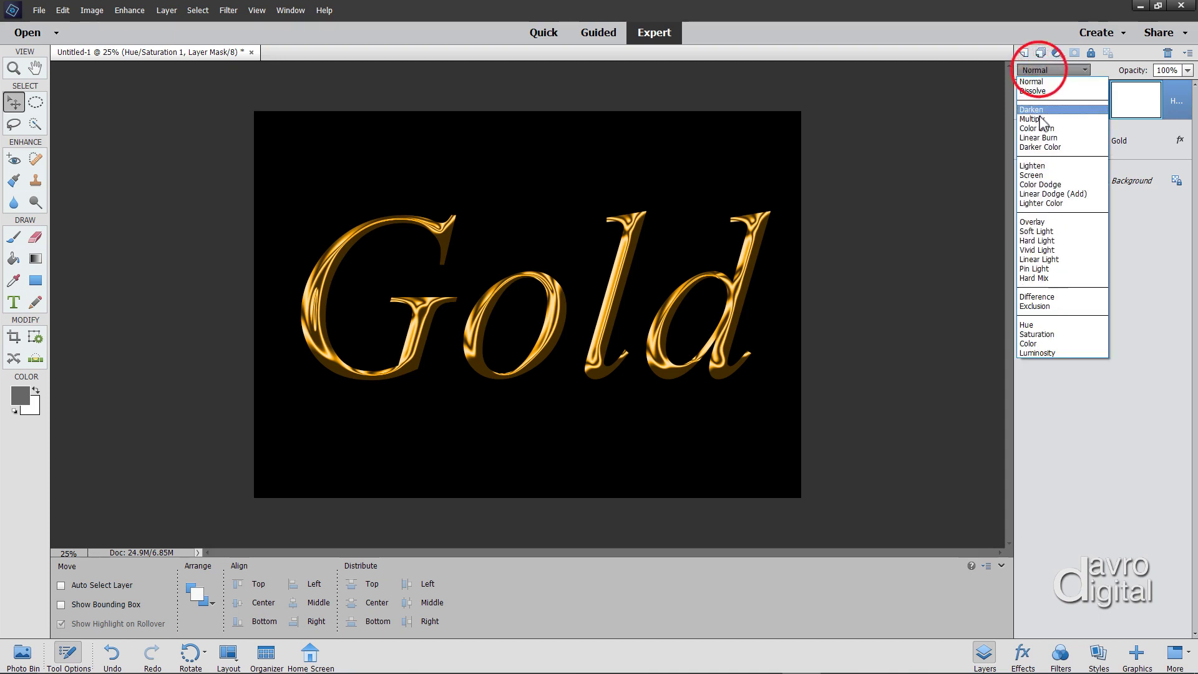
{"action": "left_click", "coordinate": [1027, 175]}
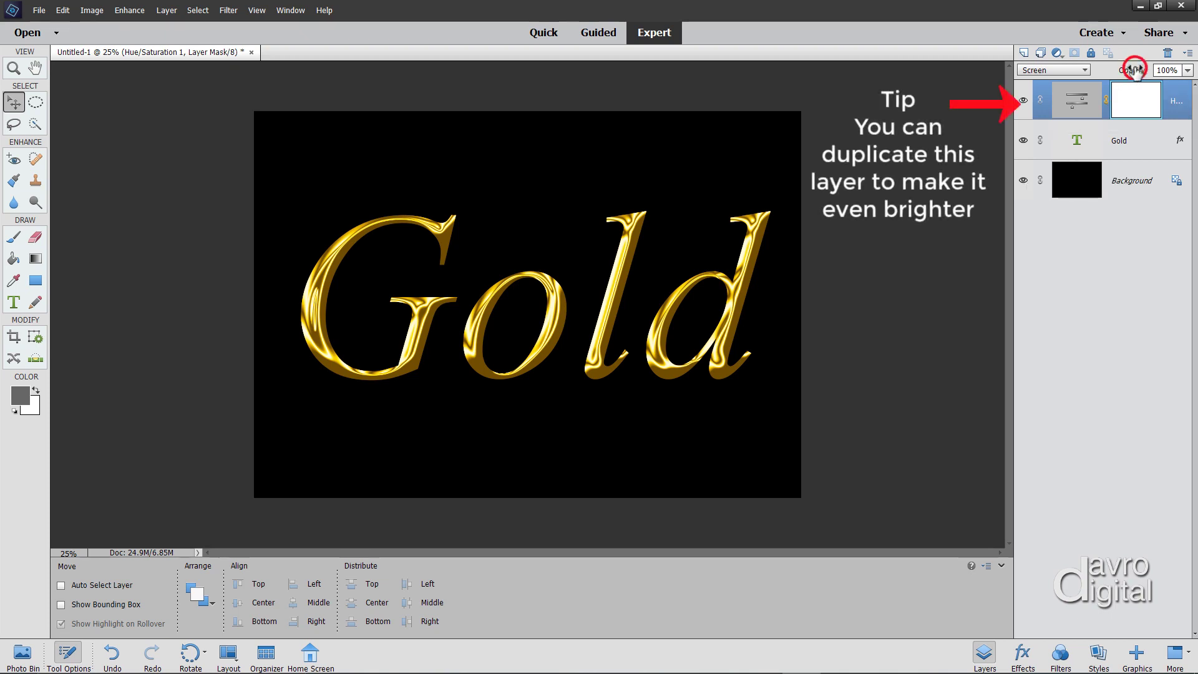
{"action": "left_click_drag", "start_coordinate": [1132, 72], "coordinate": [1123, 72]}
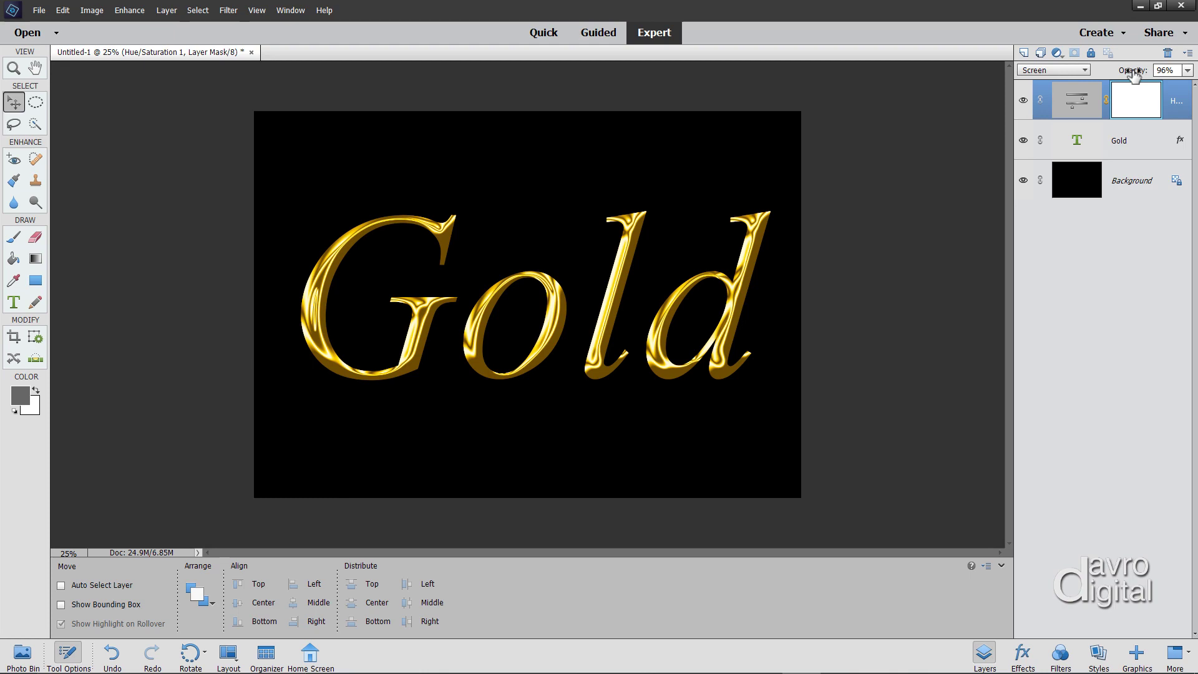
{"action": "left_click", "coordinate": [1143, 139]}
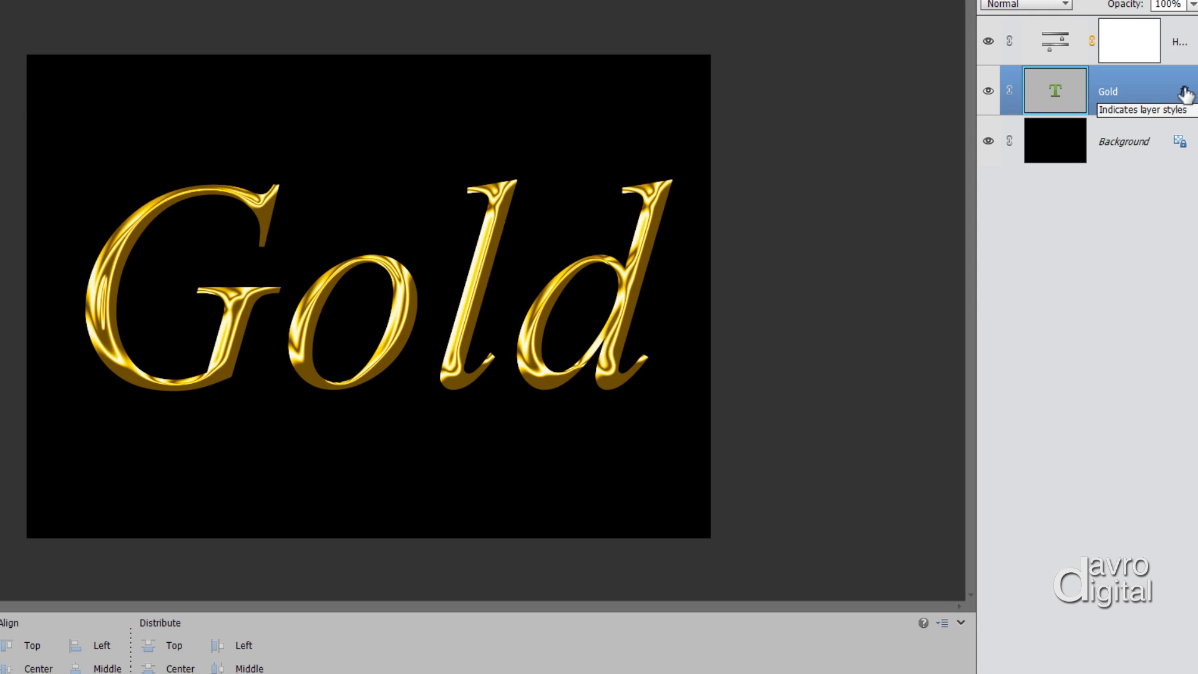
{"action": "double_click", "coordinate": [1184, 93]}
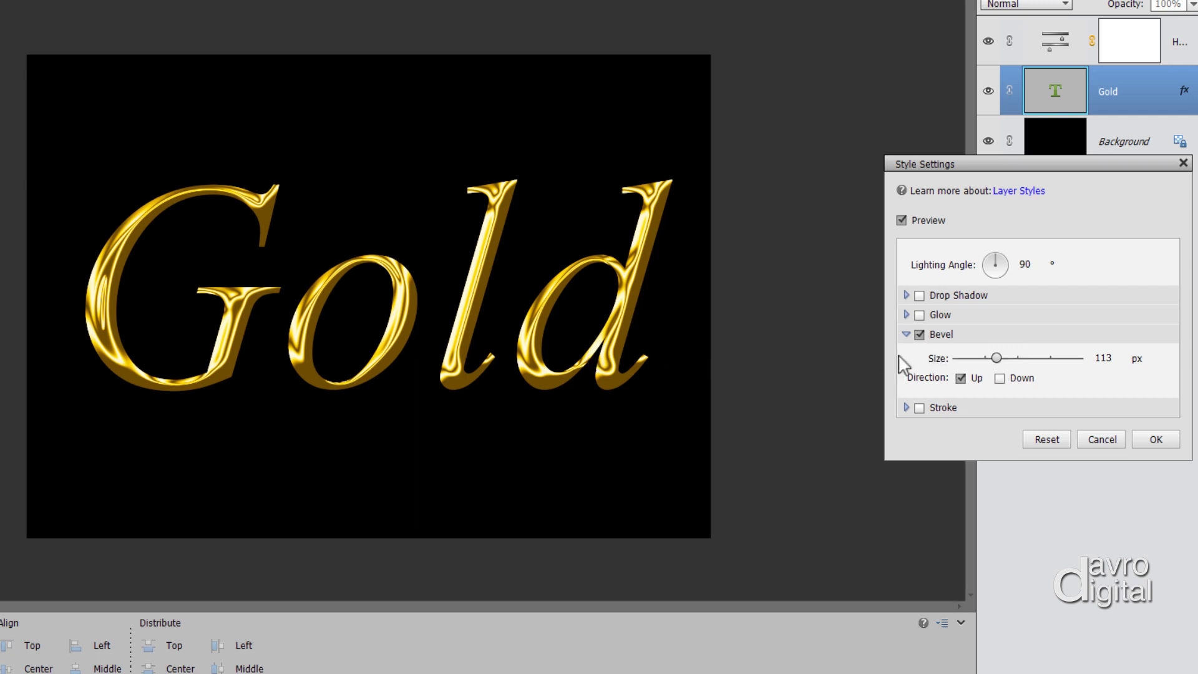
{"action": "mouse_move", "coordinate": [997, 358]}
{"action": "left_mouse_down"}
{"action": "mouse_move", "coordinate": [974, 359]}
{"action": "mouse_move", "coordinate": [1002, 360]}
{"action": "left_mouse_up"}
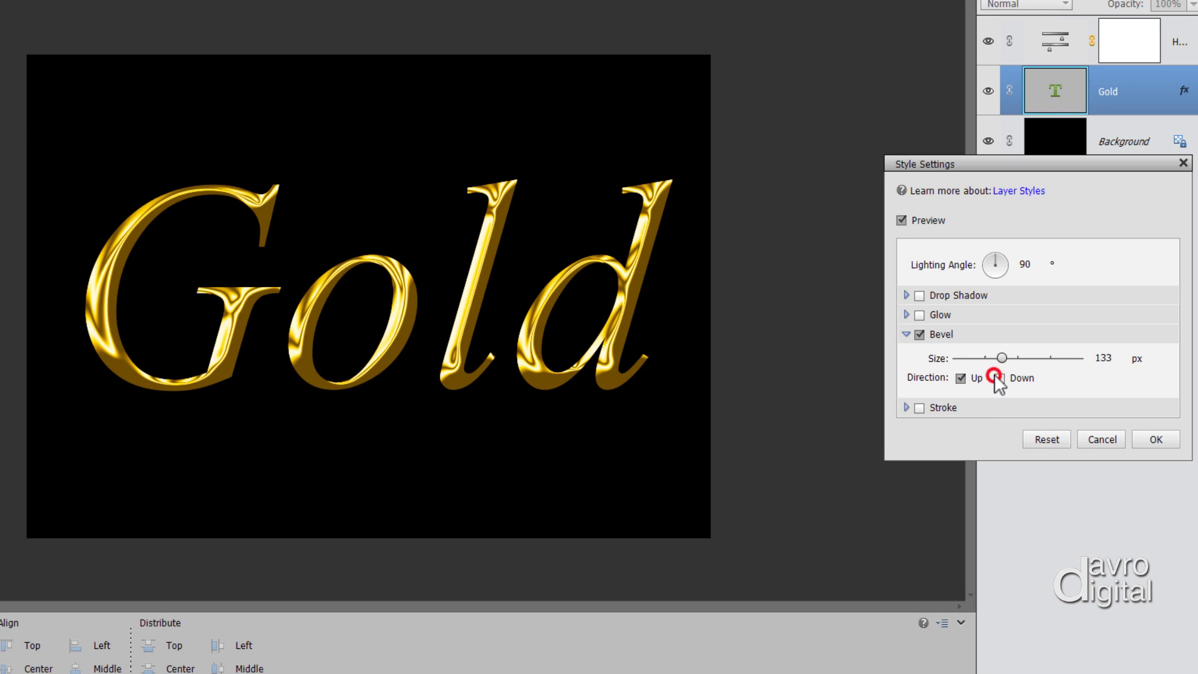
{"action": "left_click", "coordinate": [999, 378]}
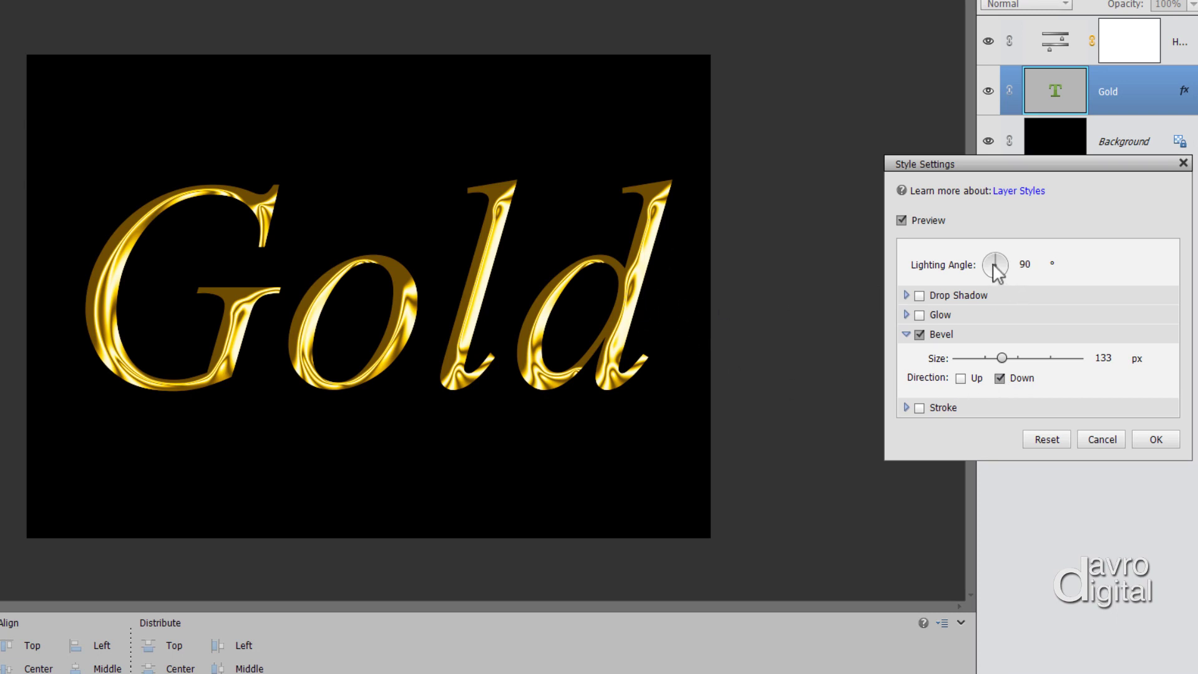
{"action": "mouse_move", "coordinate": [999, 260]}
{"action": "left_mouse_down"}
{"action": "mouse_move", "coordinate": [1002, 280]}
{"action": "mouse_move", "coordinate": [994, 269]}
{"action": "left_mouse_up"}
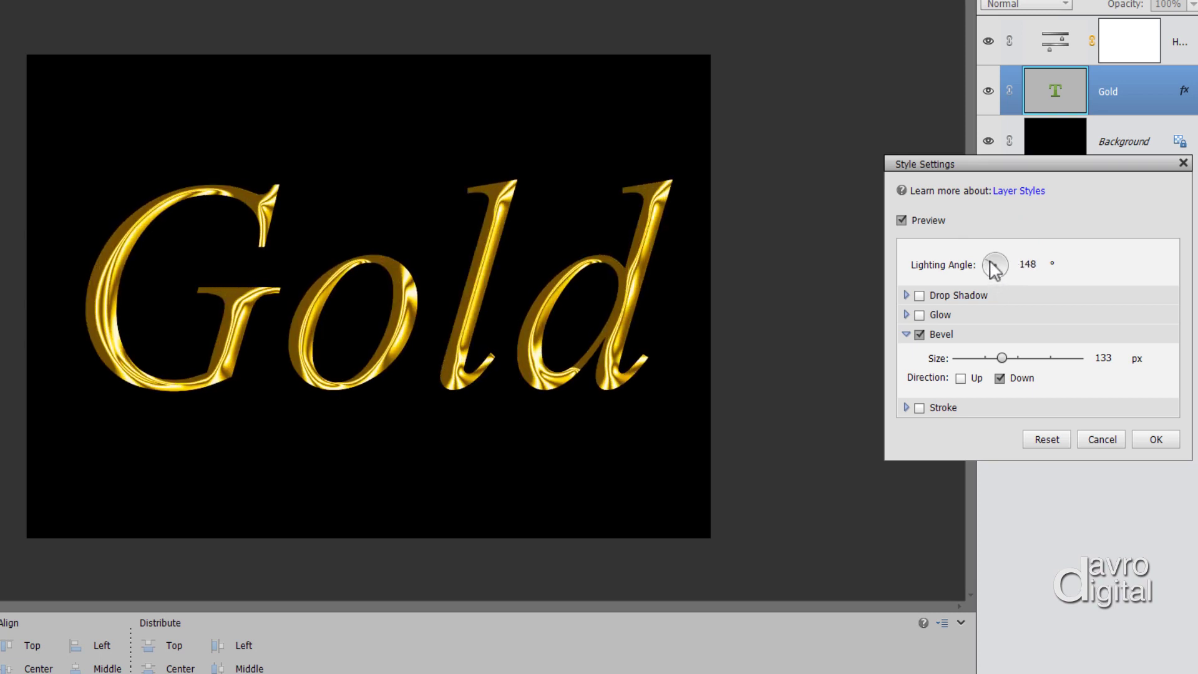
{"action": "left_click", "coordinate": [1094, 433]}
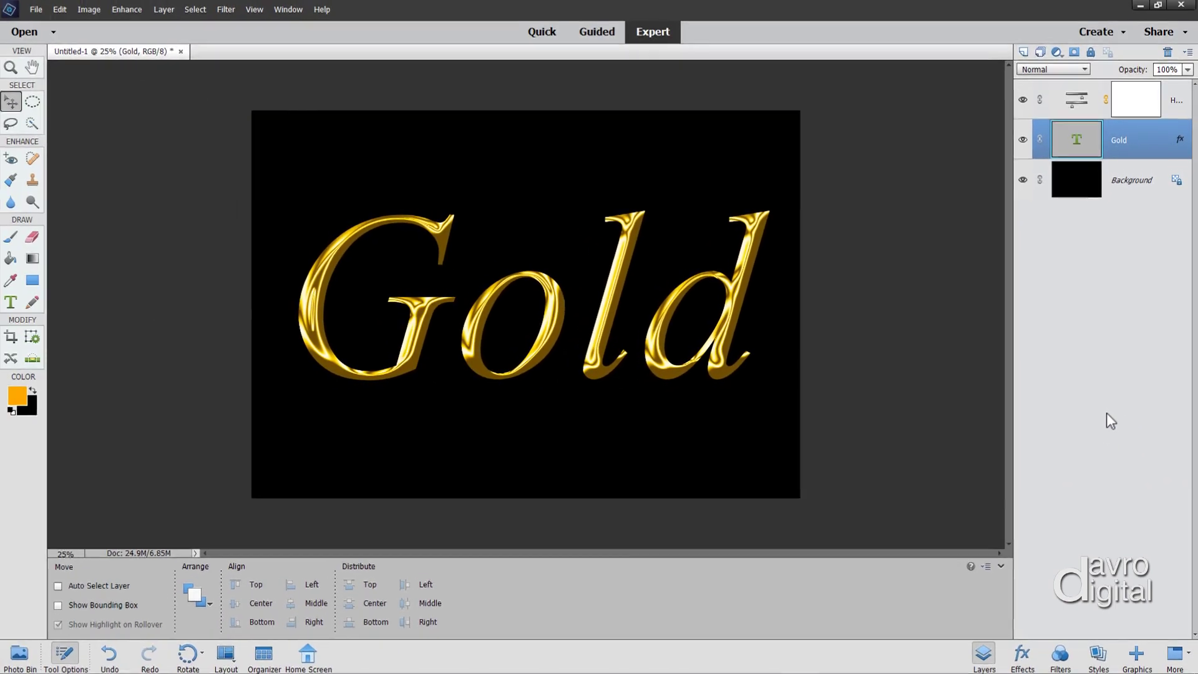
- Change the Gold text's font to Rosewood Std Regular and nudge it left and up
{"action": "double_click", "coordinate": [1077, 140]}
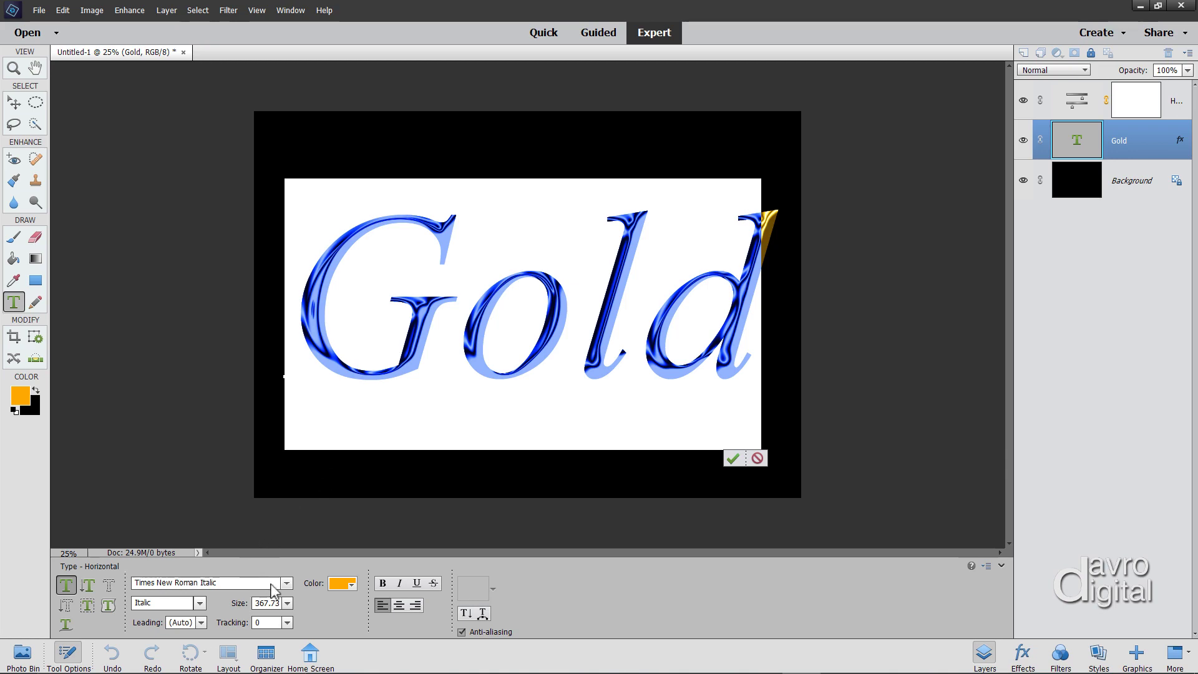
{"action": "left_click", "coordinate": [287, 584]}
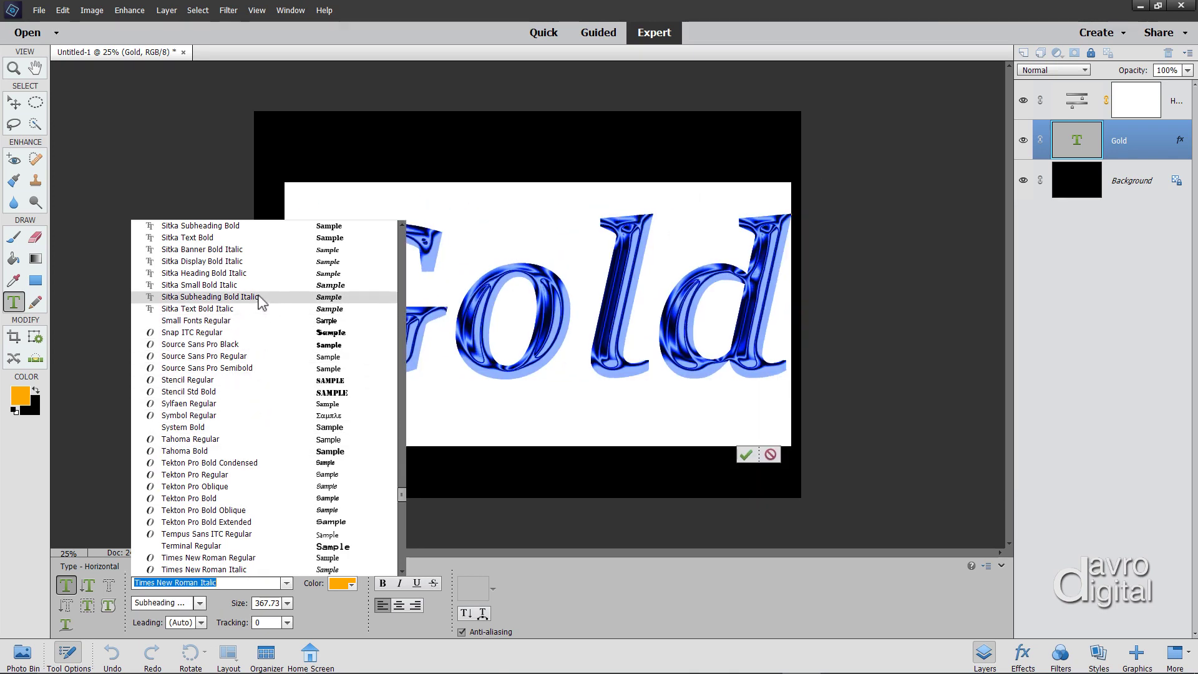
{"action": "scroll", "coordinate": [261, 306], "scroll_direction": "up", "scroll_amount": 5}
{"action": "scroll", "coordinate": [261, 303], "scroll_direction": "up", "scroll_amount": 3}
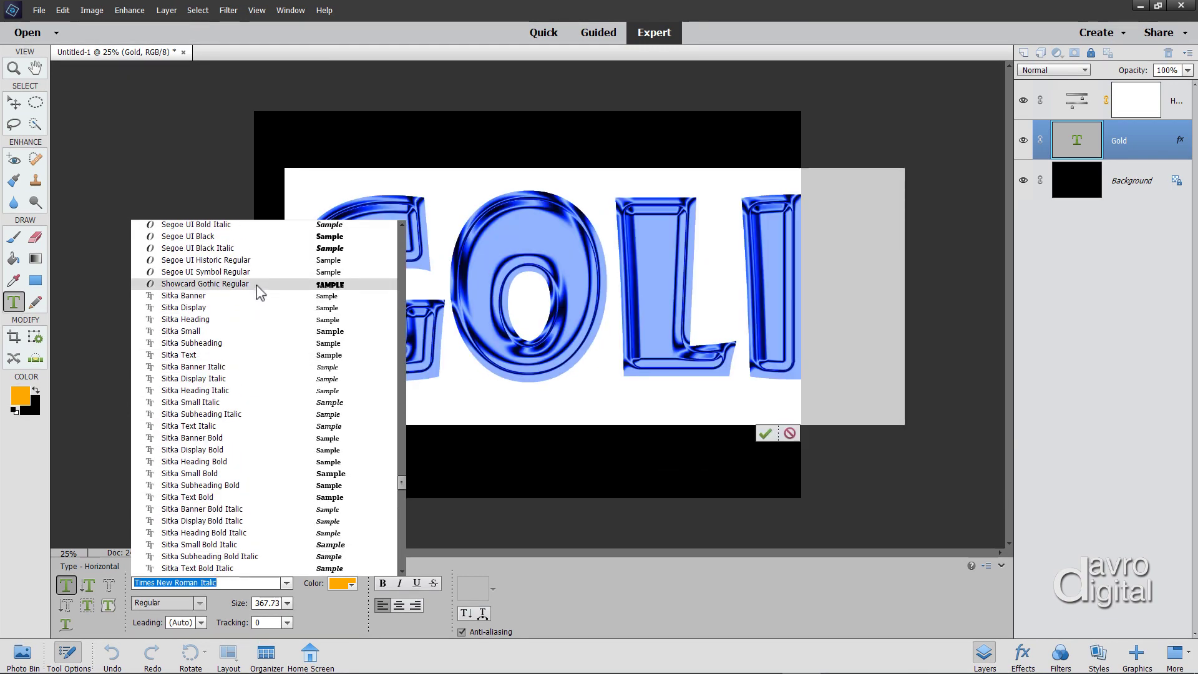
{"action": "scroll", "coordinate": [261, 293], "scroll_direction": "up", "scroll_amount": 1}
{"action": "scroll", "coordinate": [261, 294], "scroll_direction": "up", "scroll_amount": 5}
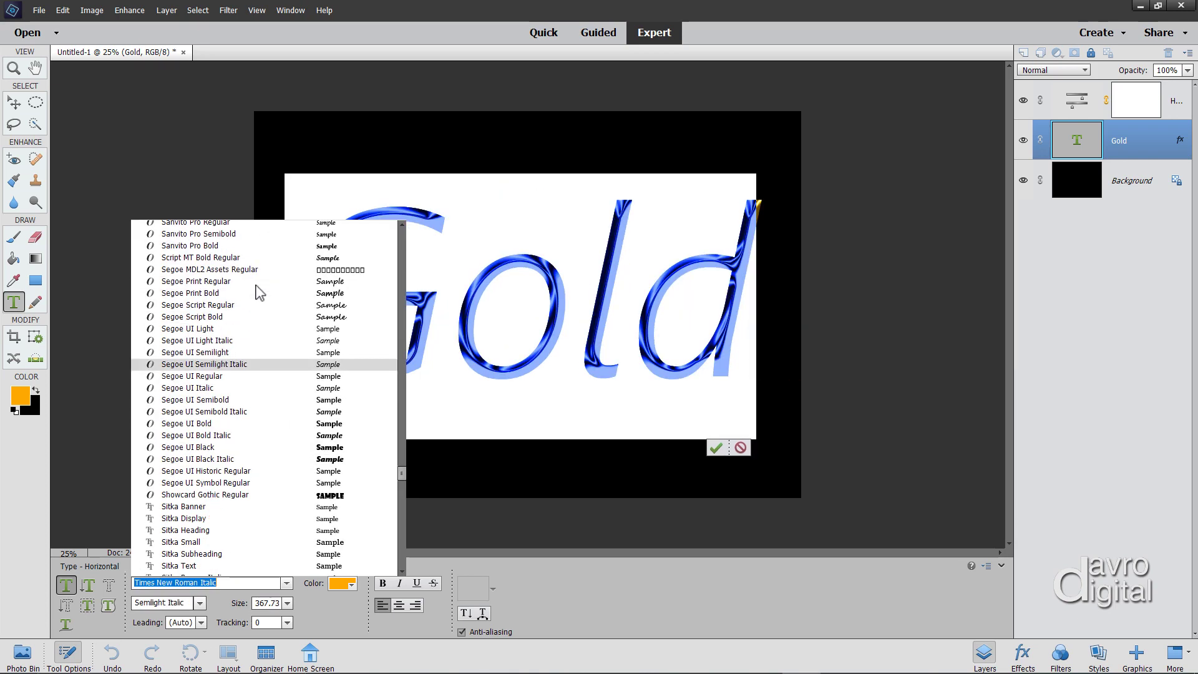
{"action": "left_click", "coordinate": [239, 582]}
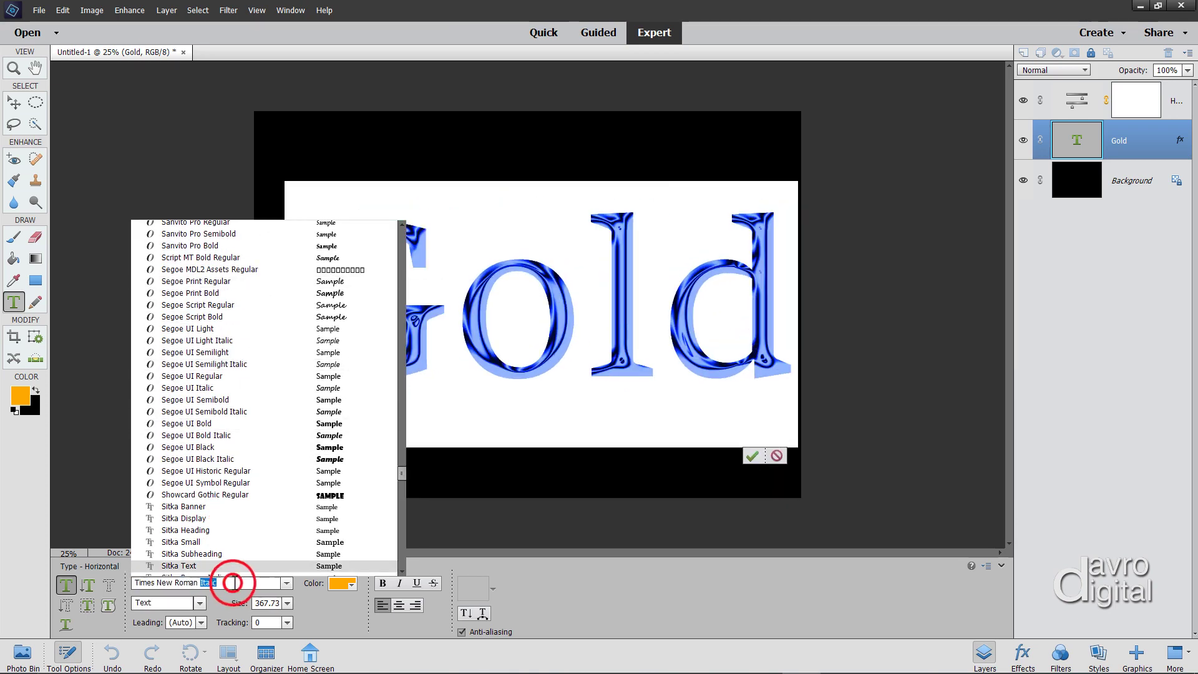
{"action": "left_click_drag", "start_coordinate": [238, 583], "coordinate": [148, 582]}
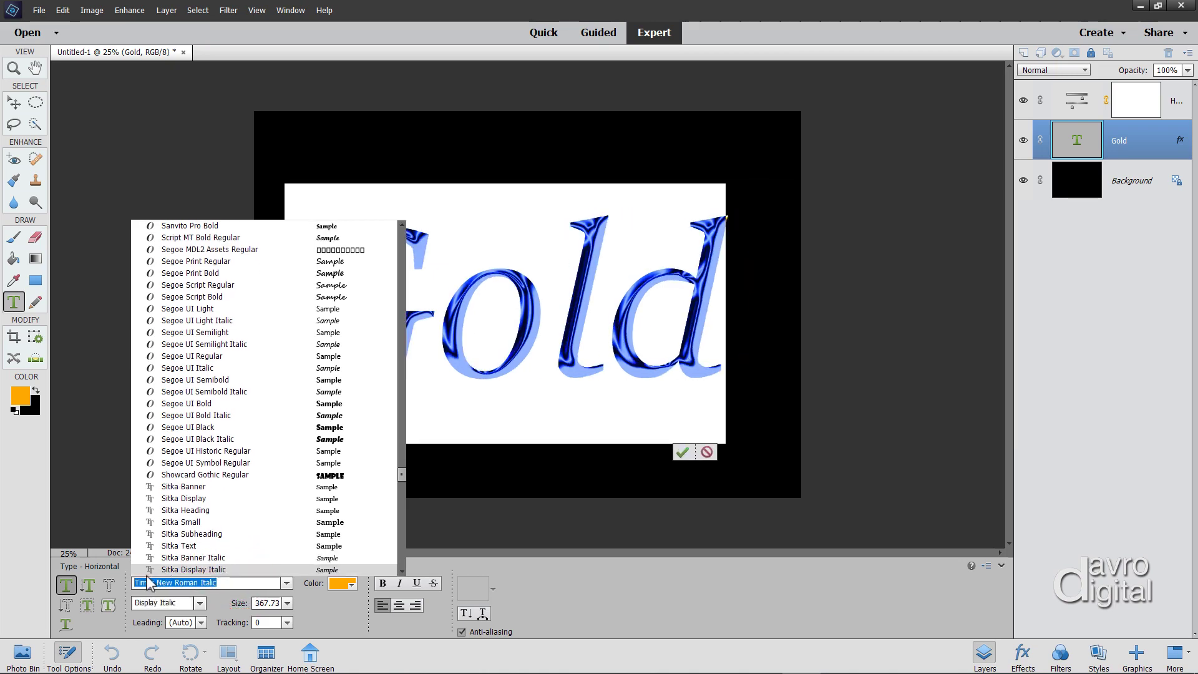
{"action": "type", "text": "ros"}
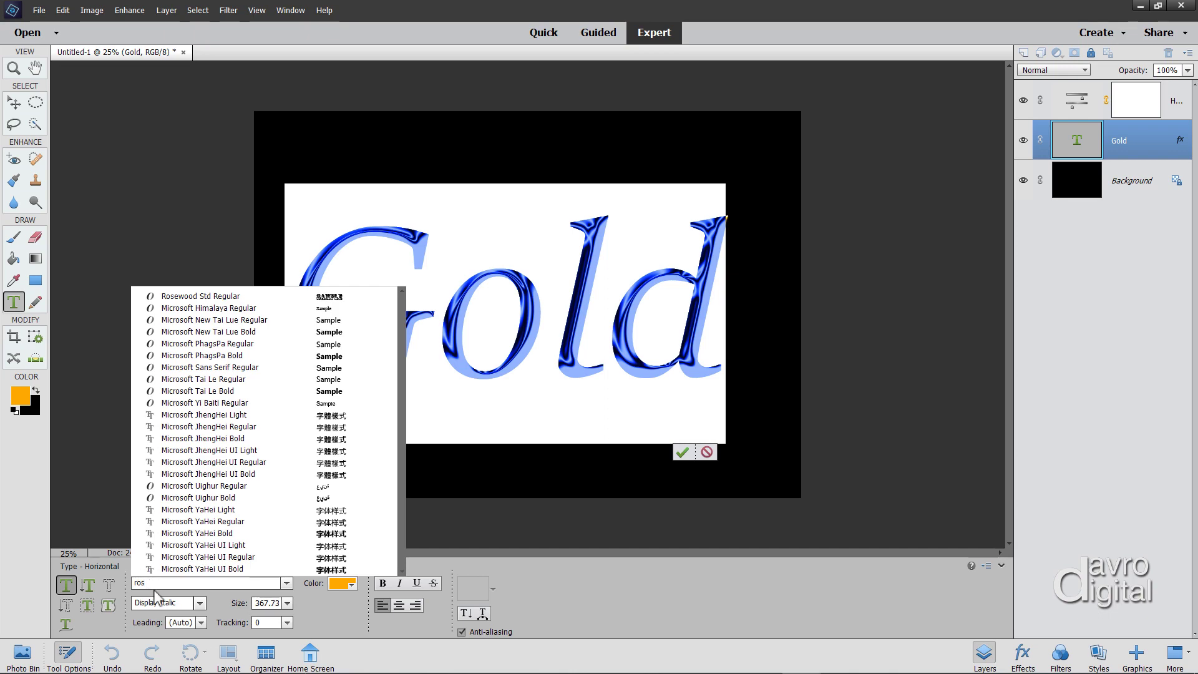
{"action": "left_click", "coordinate": [201, 299]}
{"action": "left_click", "coordinate": [261, 462], "text": "ctrl"}
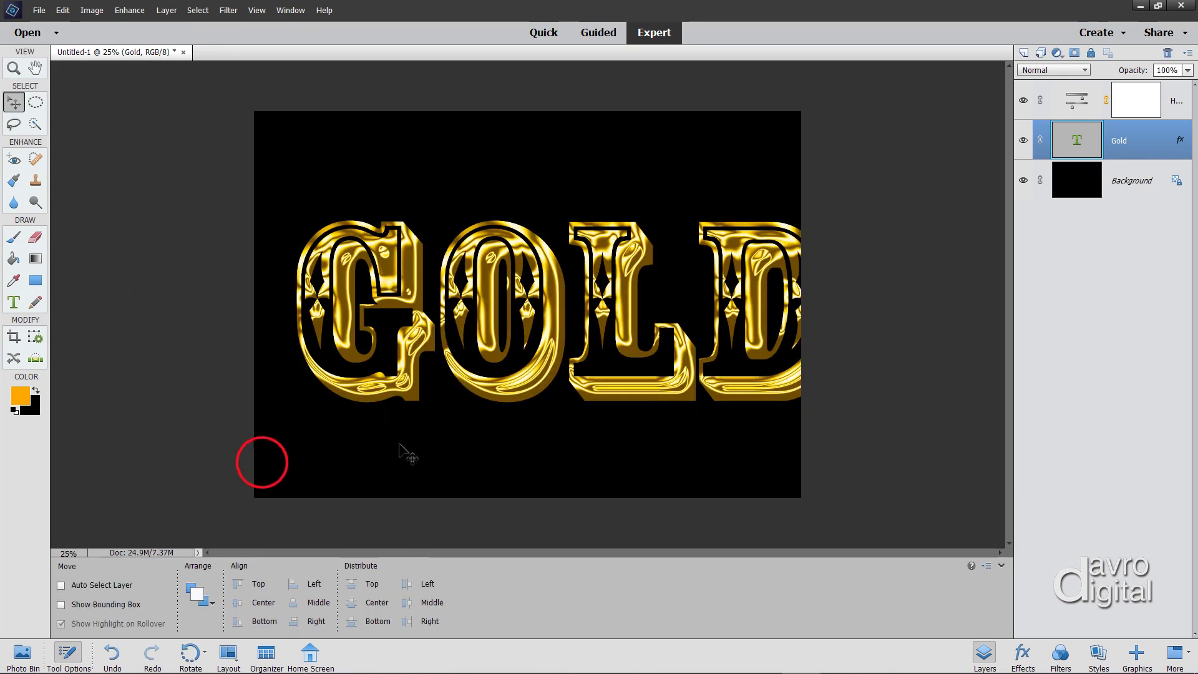
{"action": "left_click_drag", "start_coordinate": [399, 444], "coordinate": [383, 441]}
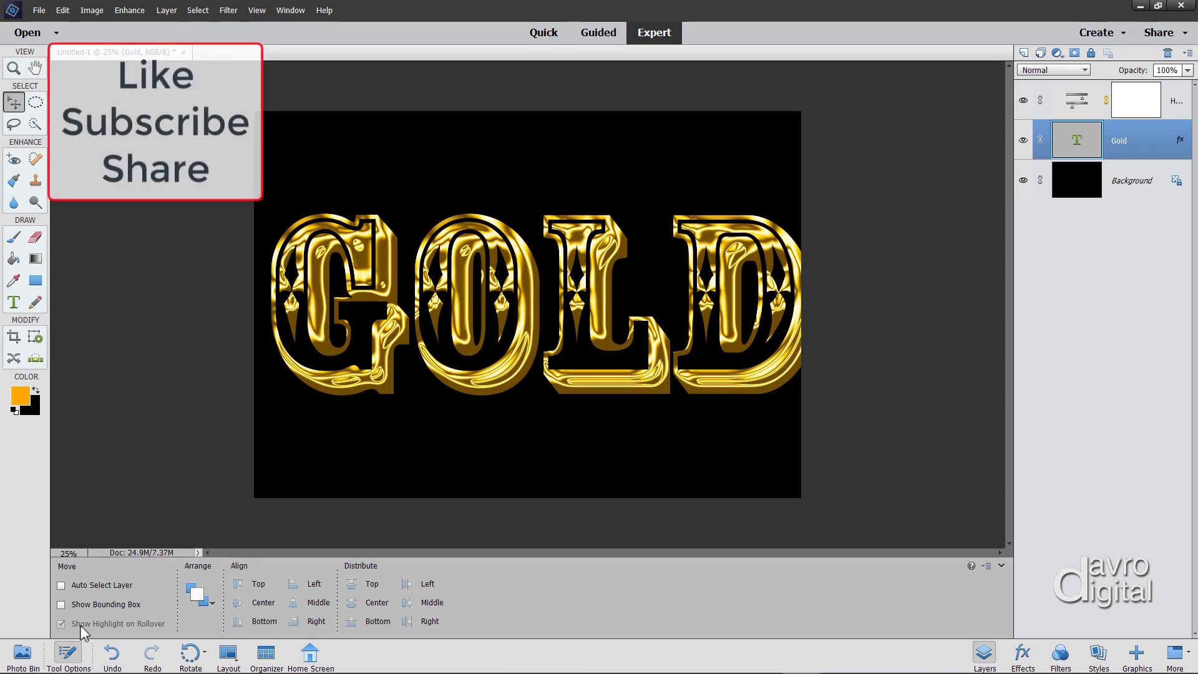
{"action": "left_click", "coordinate": [66, 653]}
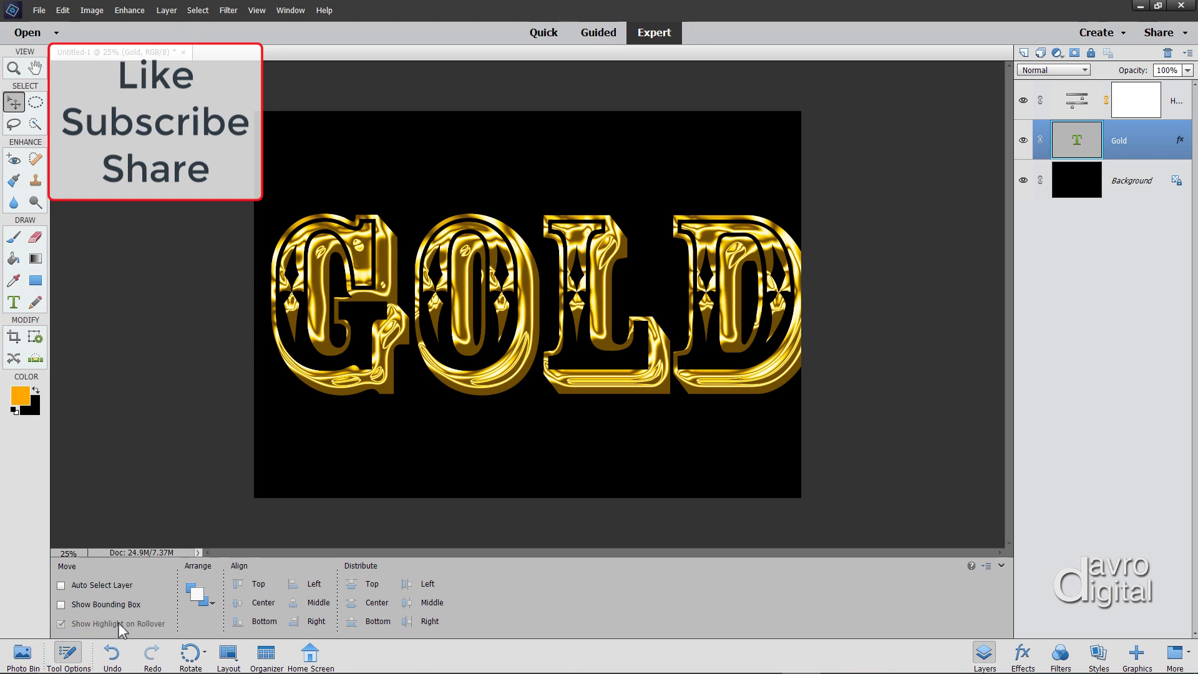
- Switch the Gold text to Bickham Script Pro Bold, move it up and right, and commit
{"action": "double_click", "coordinate": [1067, 142]}
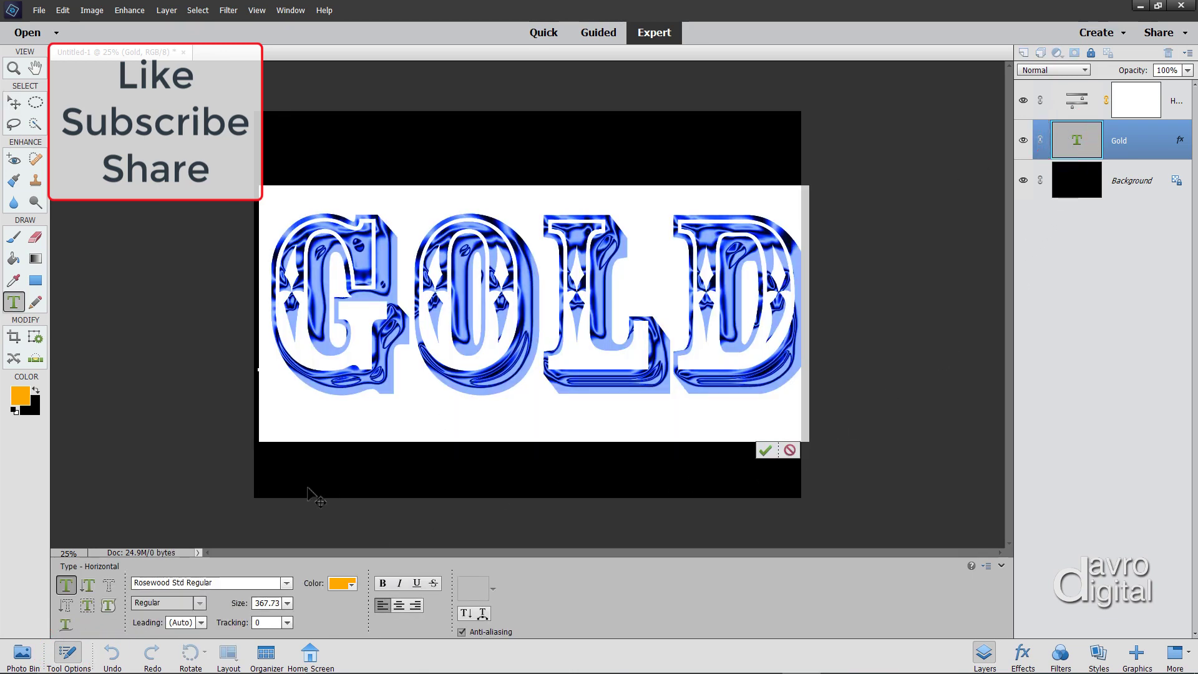
{"action": "left_click", "coordinate": [217, 582]}
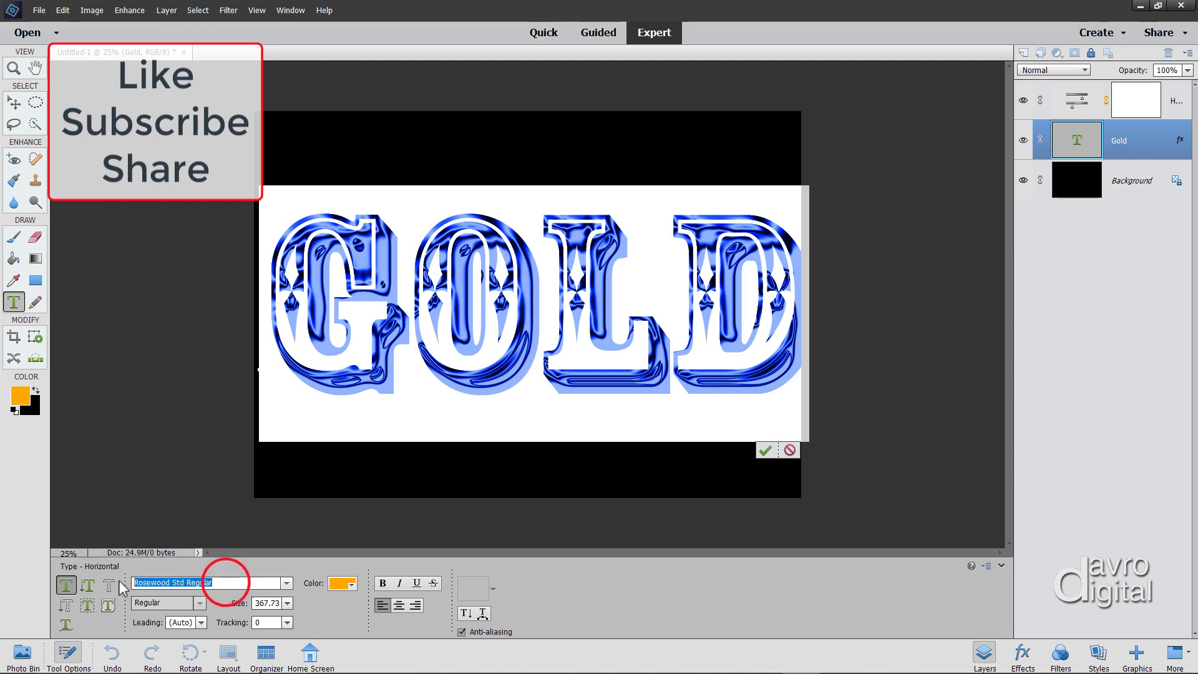
{"action": "type", "text": "bi"}
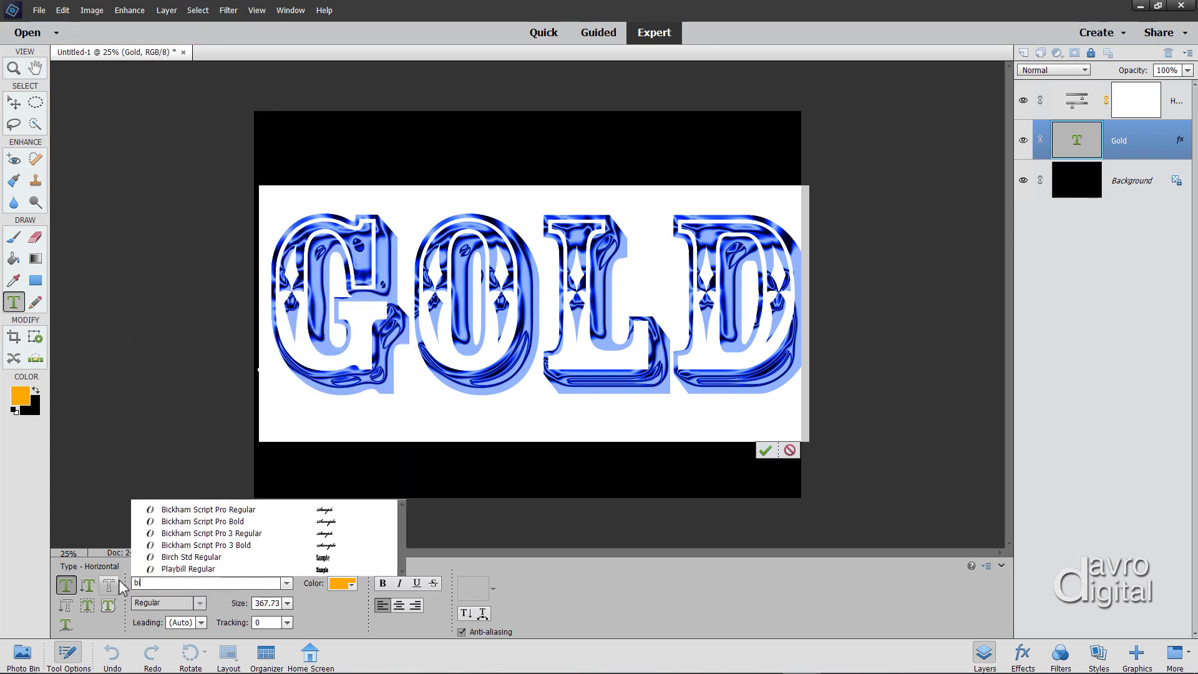
{"action": "left_click", "coordinate": [181, 521]}
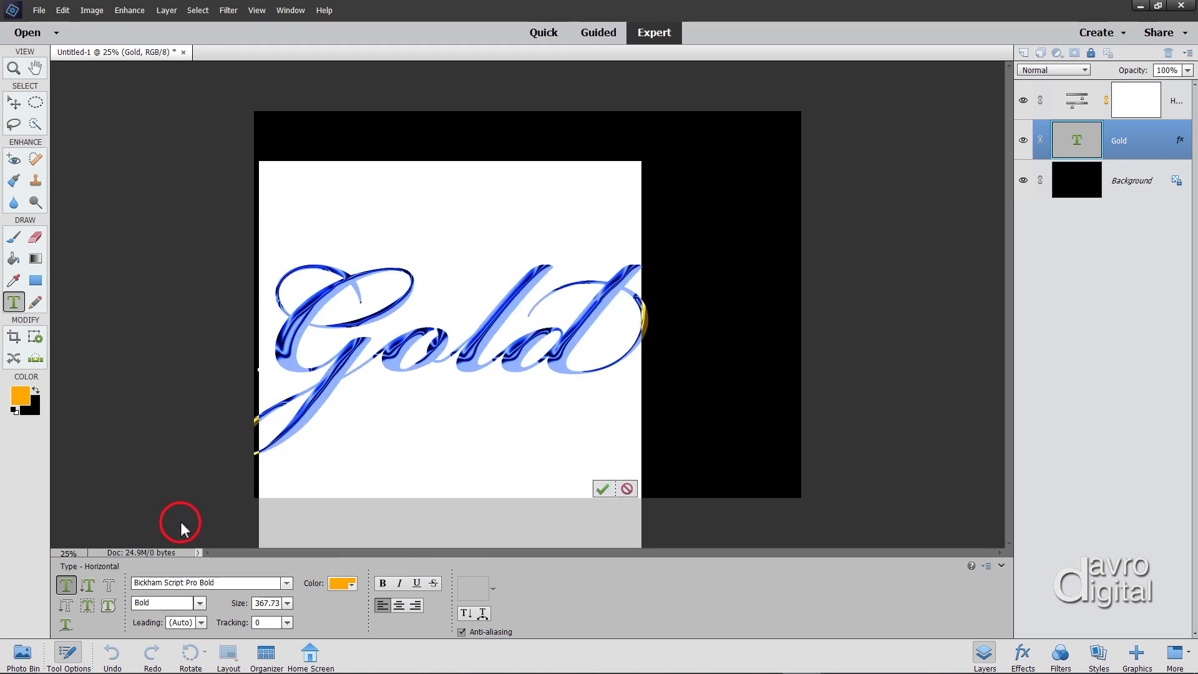
{"action": "left_click", "coordinate": [404, 444]}
{"action": "left_click_drag", "start_coordinate": [669, 436], "coordinate": [752, 417]}
{"action": "key", "text": "ctrl+Return"}
{"action": "key", "text": "v"}
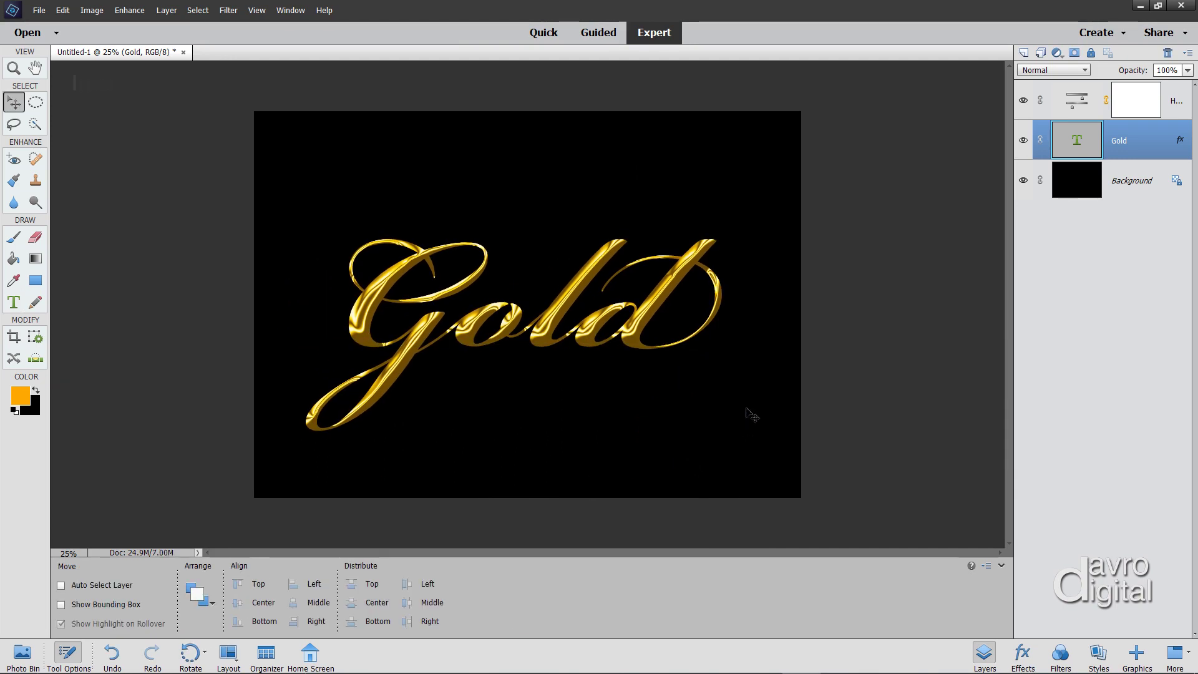
- Free-transform the script text to about 117% width and 107% height
{"action": "key", "text": "ctrl+t"}
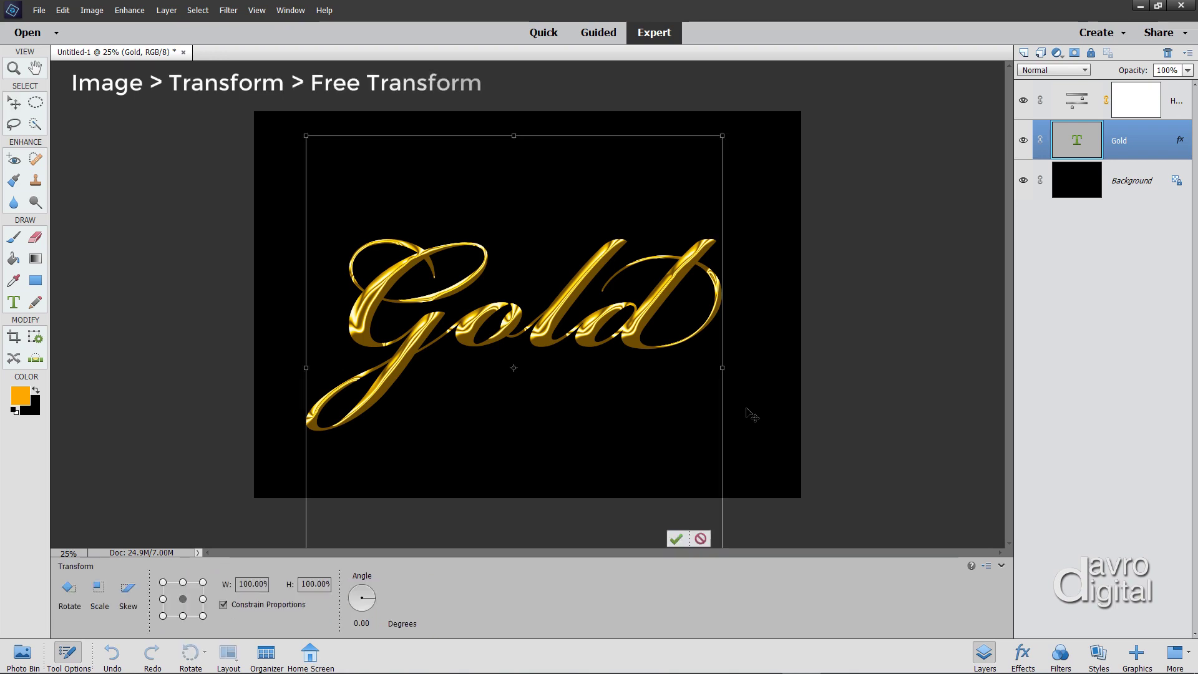
{"action": "left_click_drag", "start_coordinate": [723, 367], "coordinate": [766, 367]}
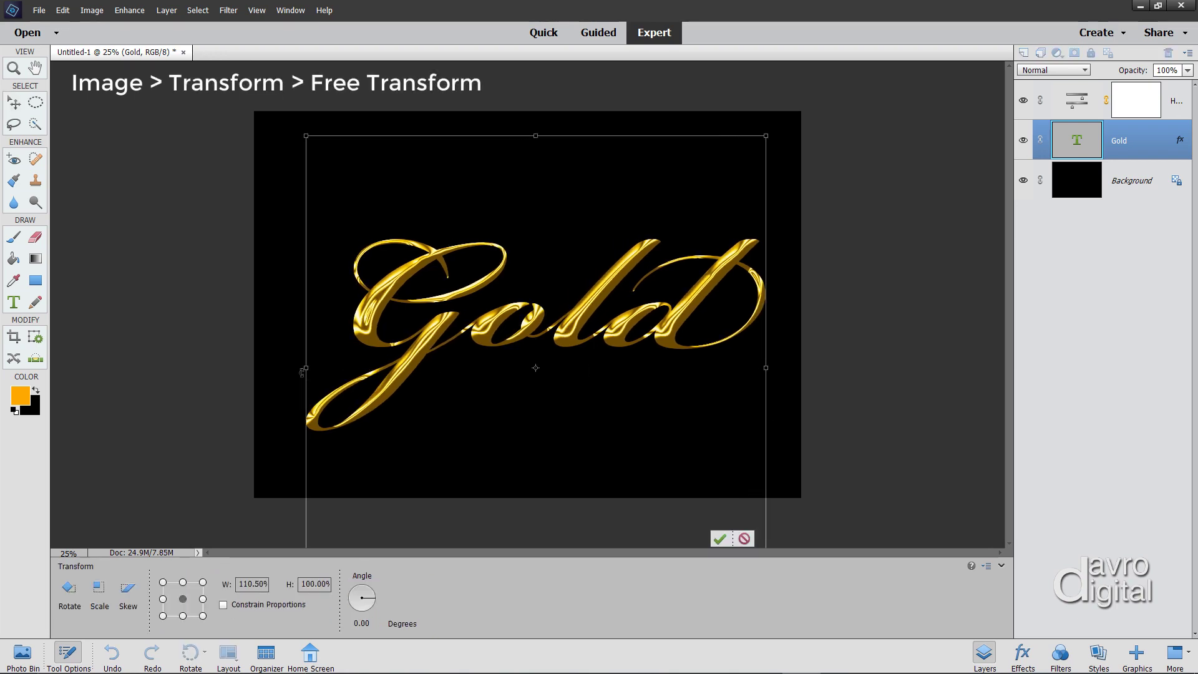
{"action": "left_click_drag", "start_coordinate": [302, 370], "coordinate": [278, 368]}
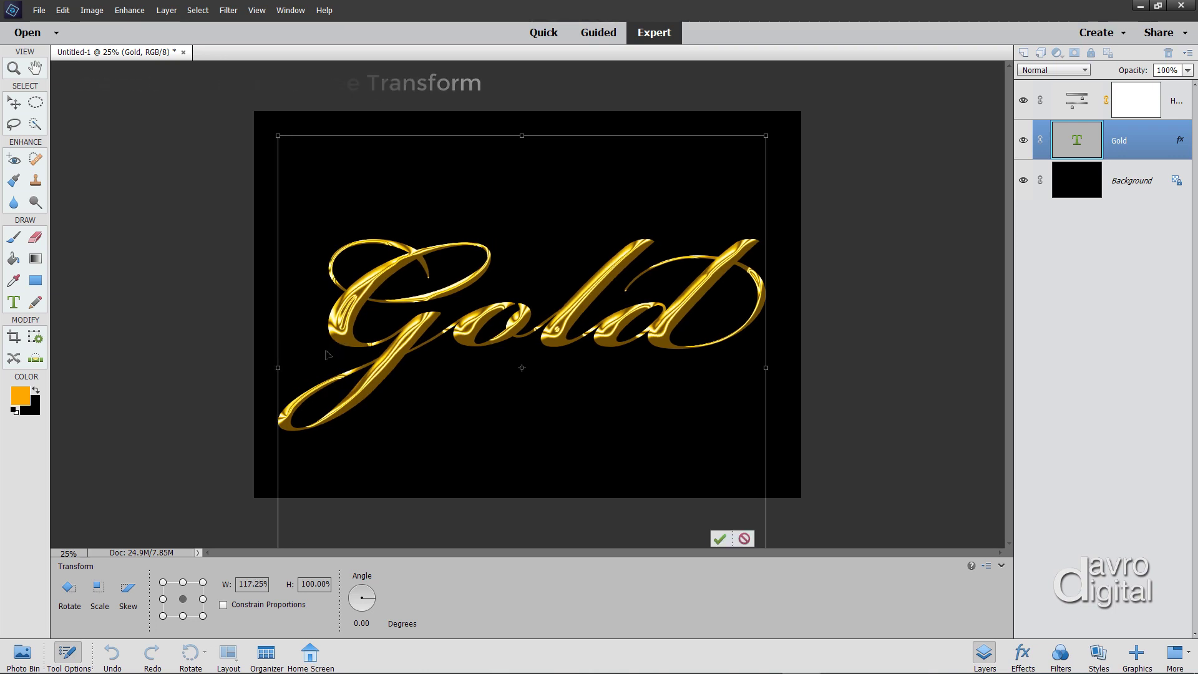
{"action": "left_click_drag", "start_coordinate": [524, 135], "coordinate": [528, 111]}
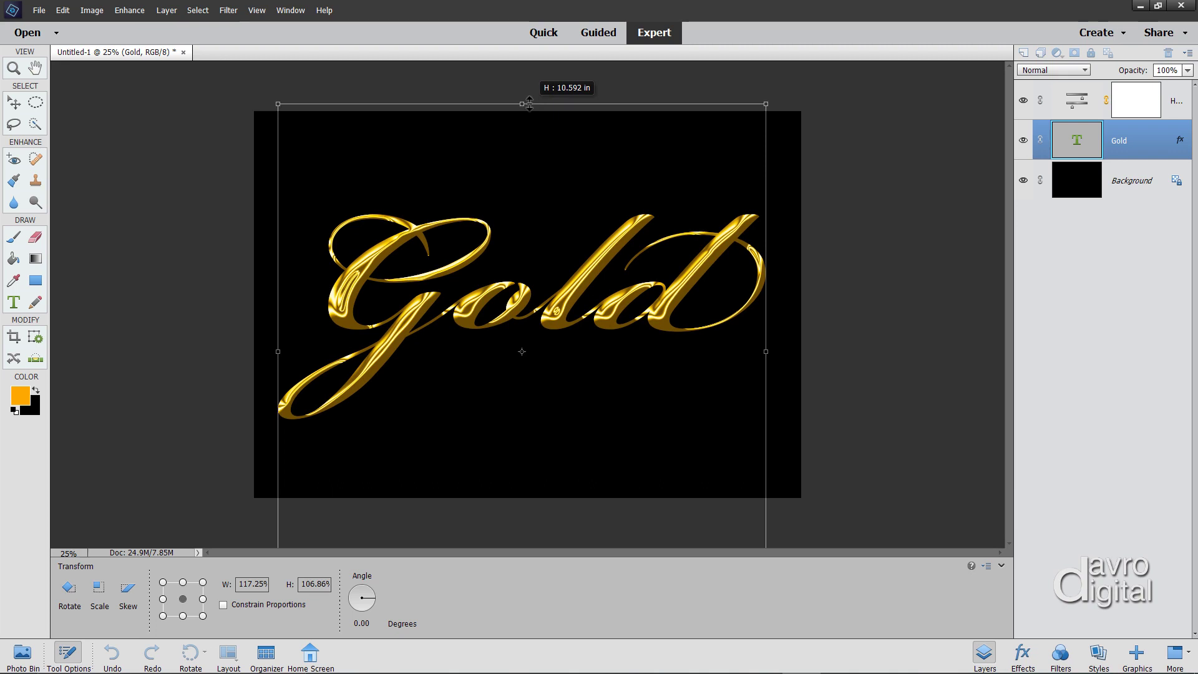
{"action": "key", "text": "Return"}
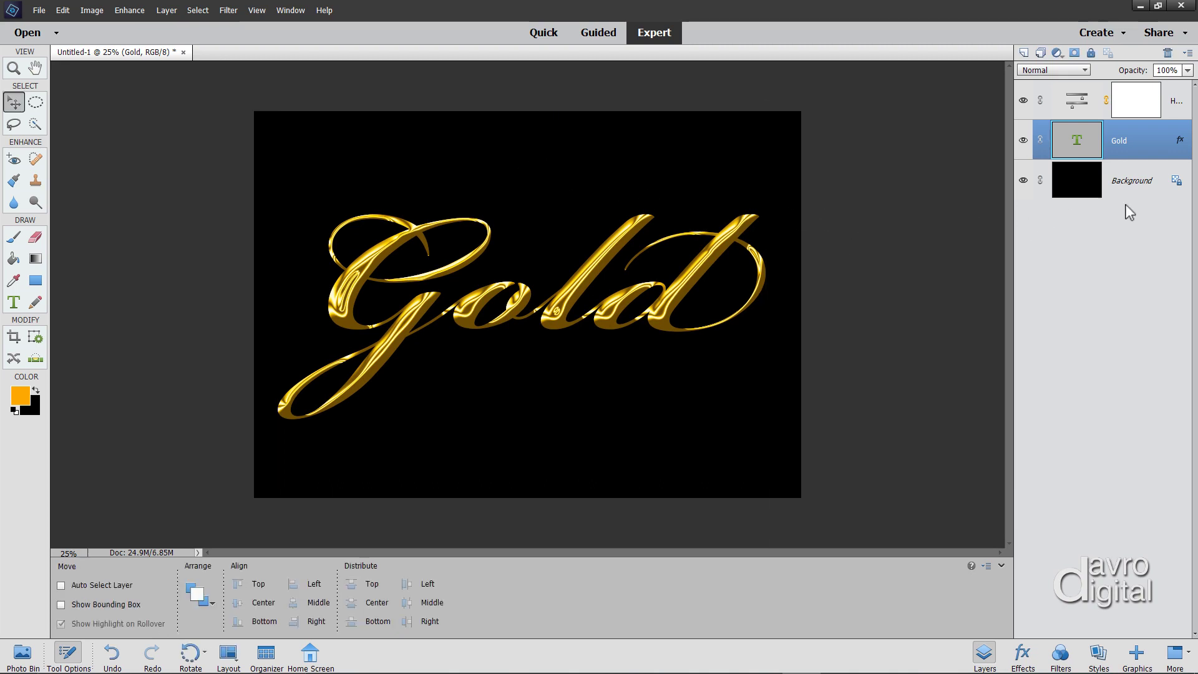
- Change the Gold text's bevel to 127 px size, direction Down, lighting angle 16 degrees
{"action": "double_click", "coordinate": [1178, 139]}
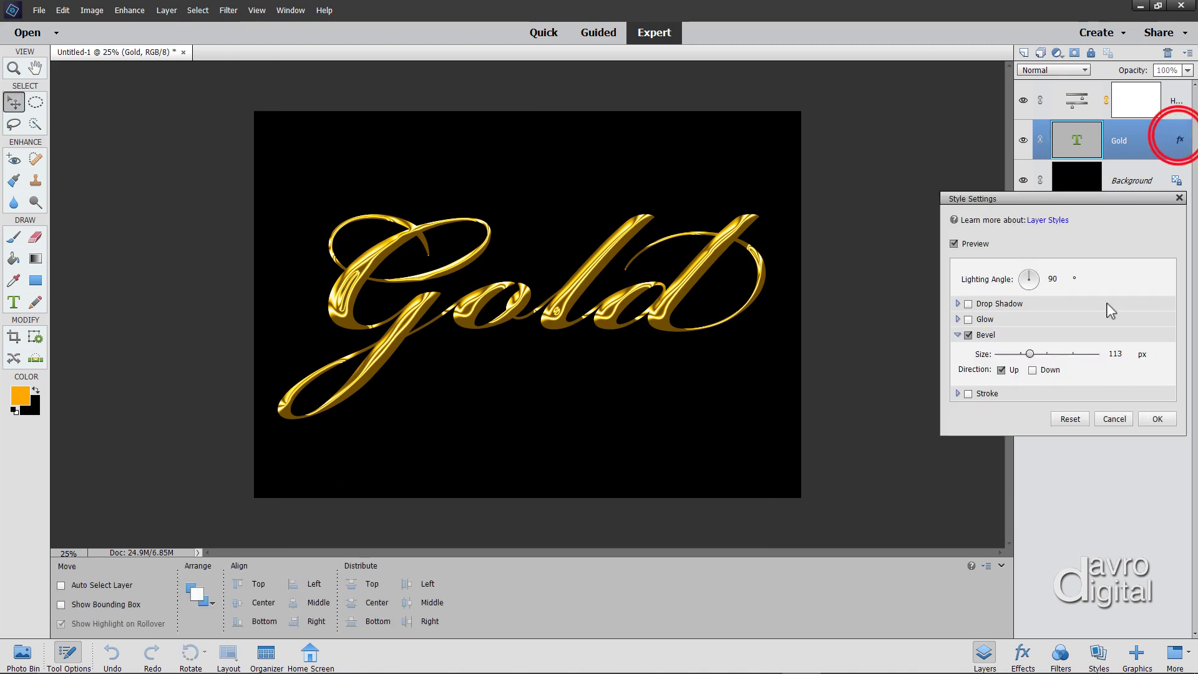
{"action": "left_click_drag", "start_coordinate": [1029, 353], "coordinate": [1035, 354]}
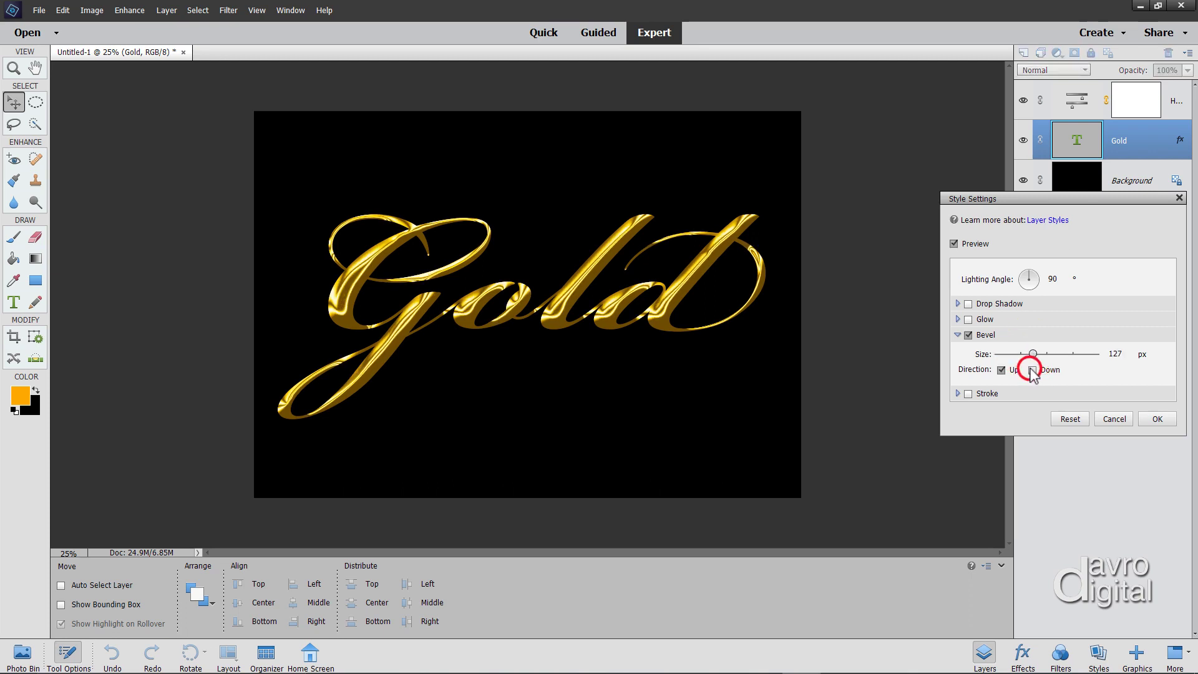
{"action": "left_click", "coordinate": [1033, 370]}
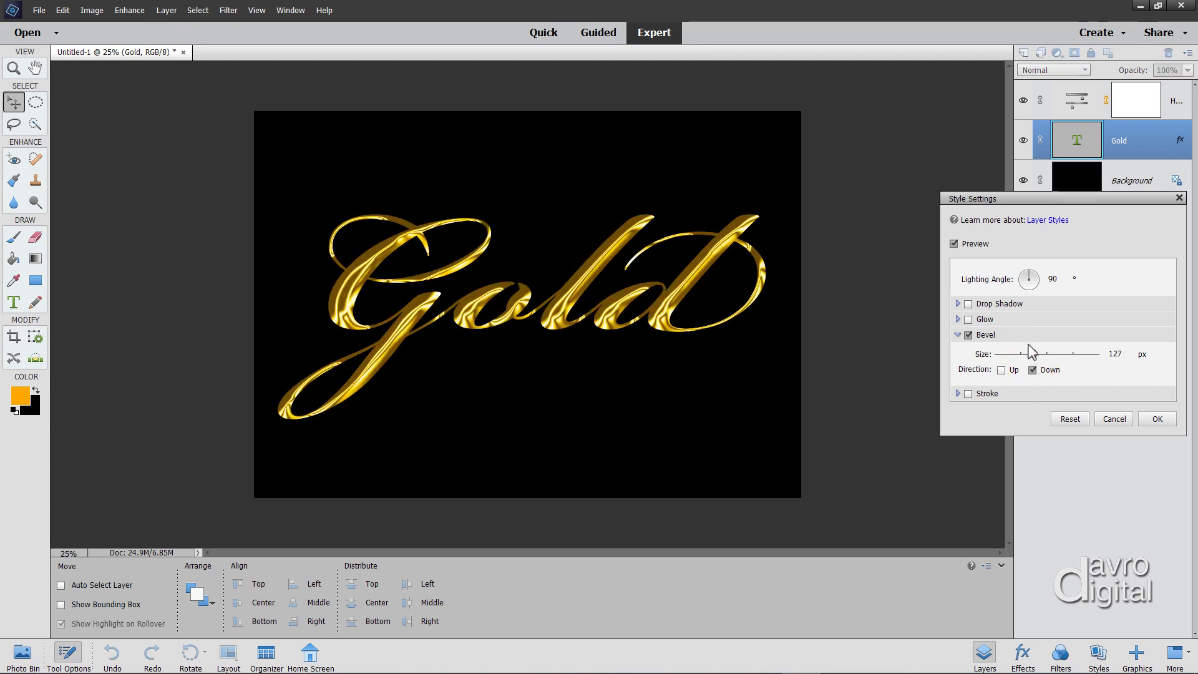
{"action": "left_click", "coordinate": [1031, 275]}
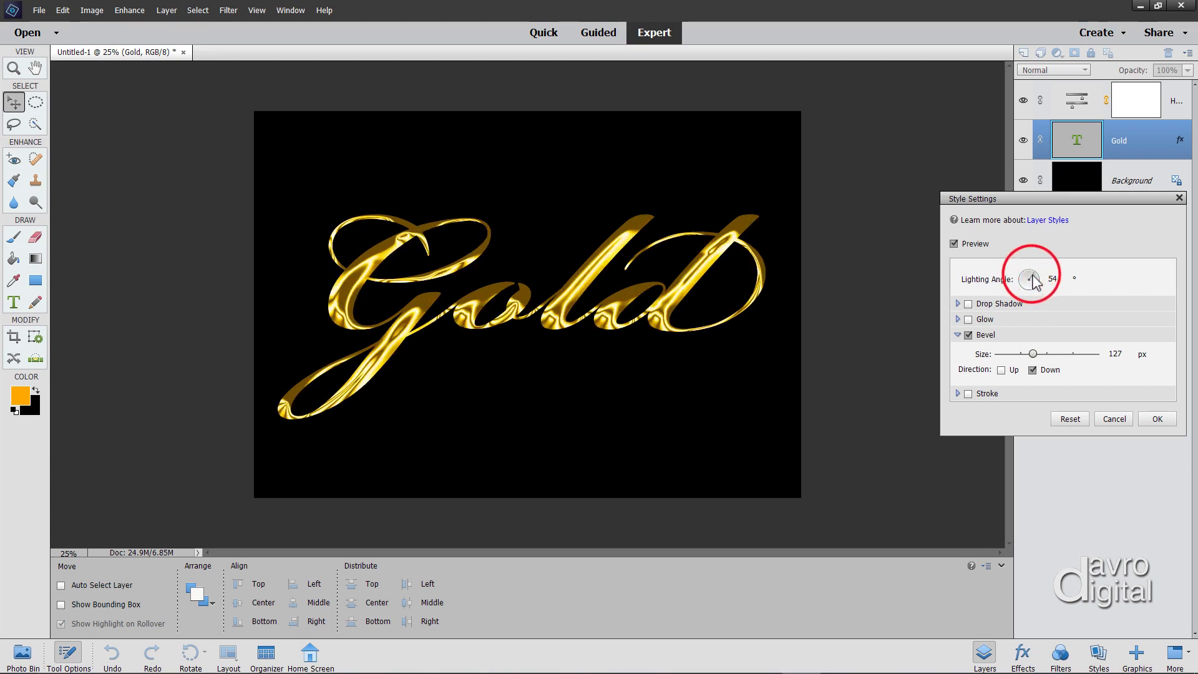
{"action": "left_click_drag", "start_coordinate": [1032, 275], "coordinate": [1033, 288]}
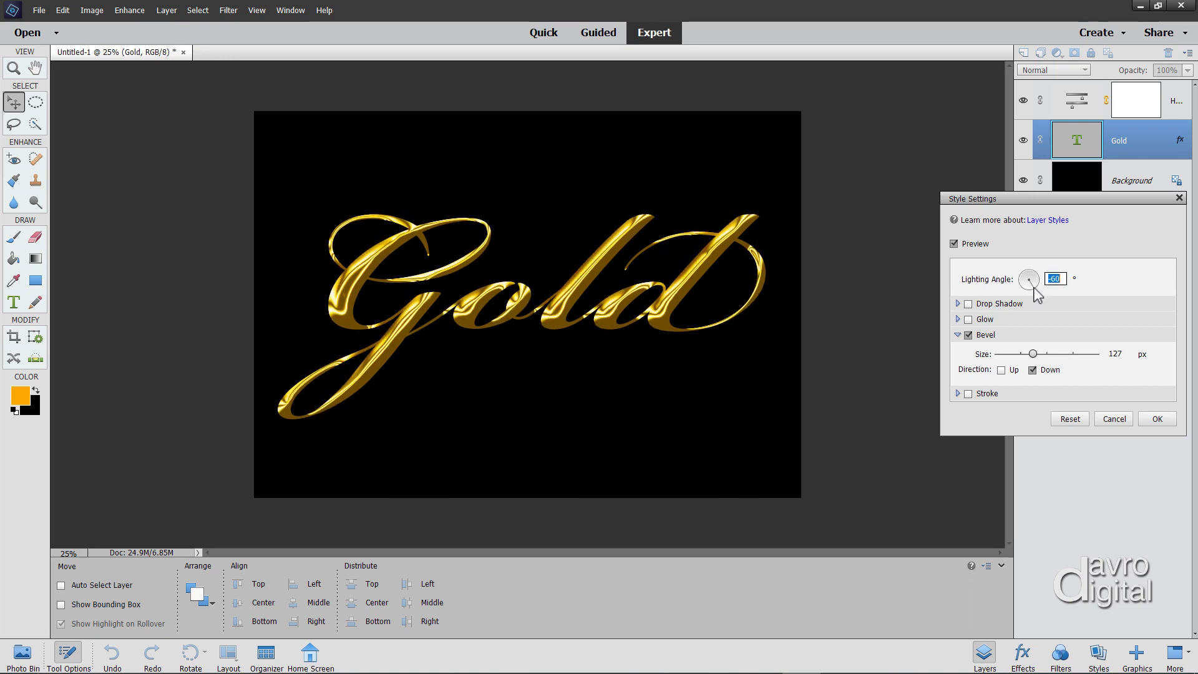
{"action": "left_click", "coordinate": [1158, 421]}
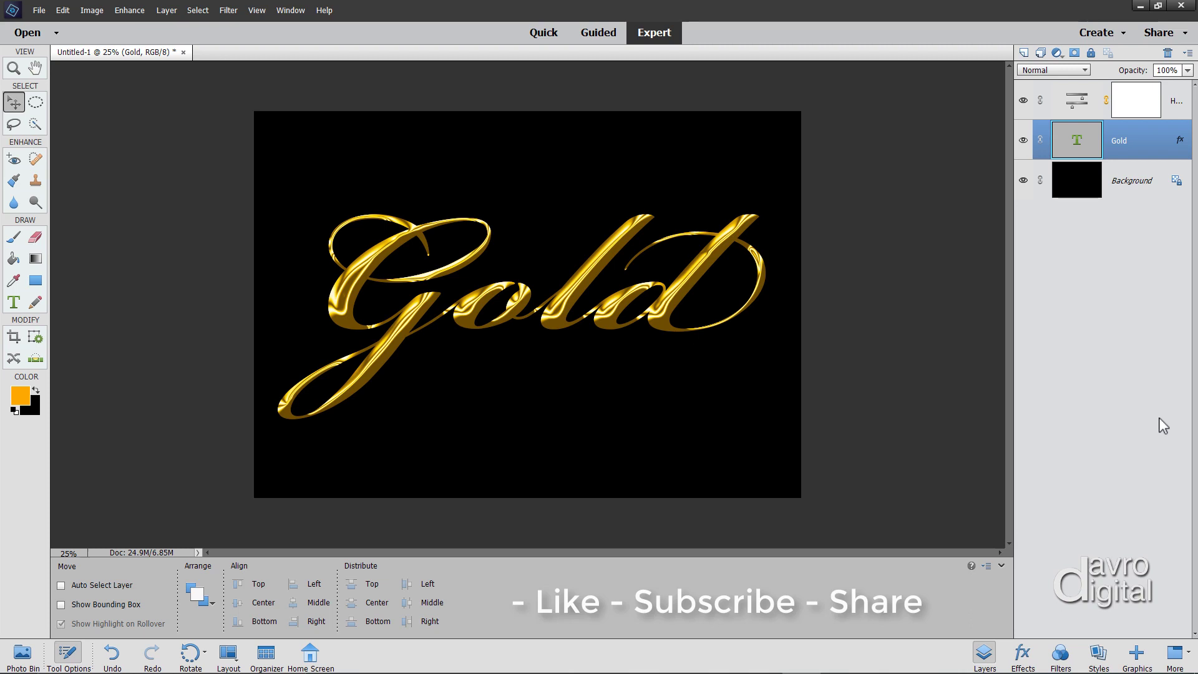
- Hide the Background, add Layer 1 above Hue/Saturation, and merge all visible layers into it
{"action": "left_click", "coordinate": [1024, 181]}
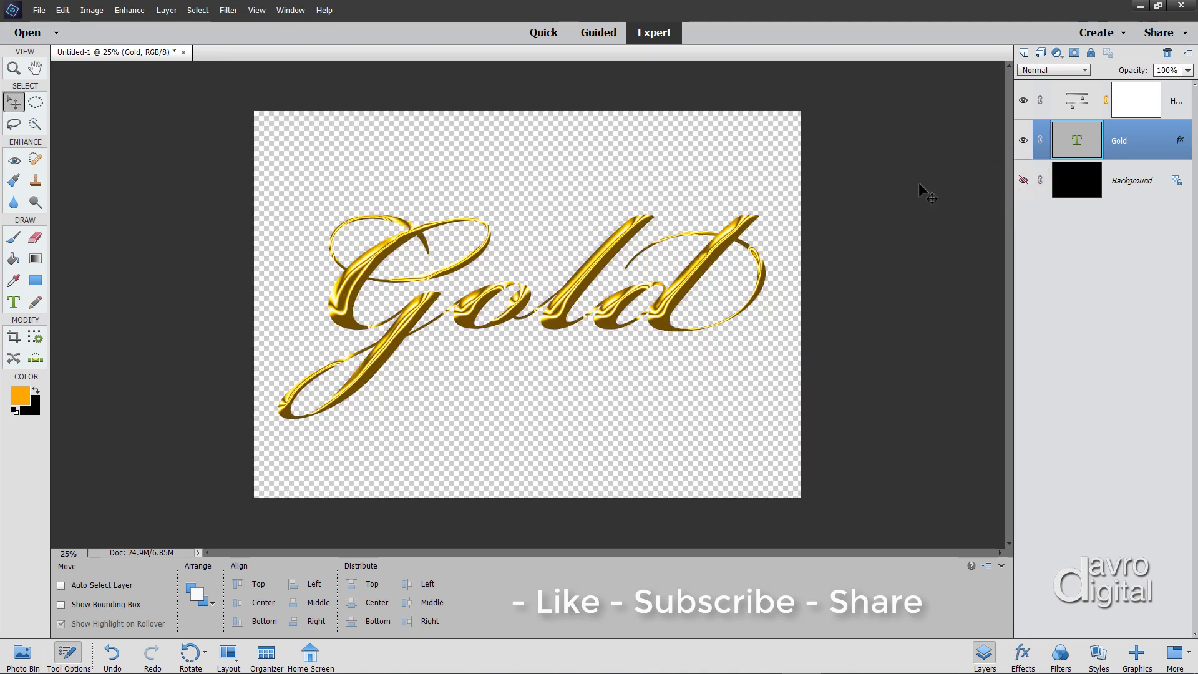
{"action": "left_click", "coordinate": [1077, 99]}
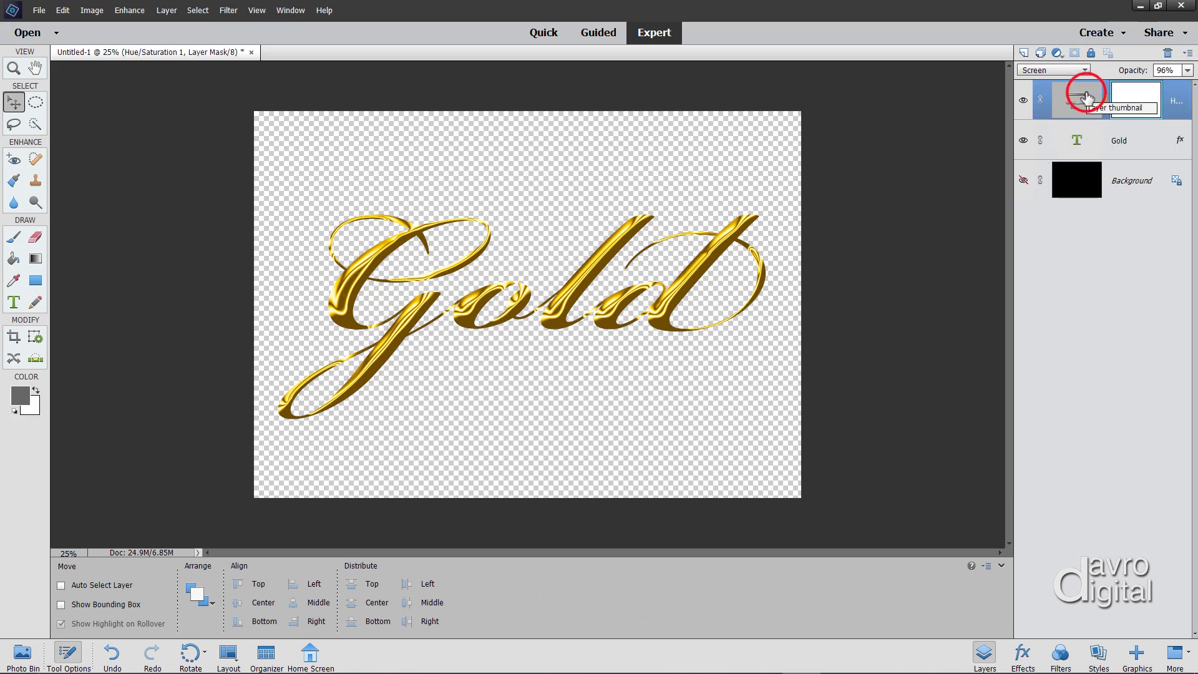
{"action": "left_click", "coordinate": [1023, 53]}
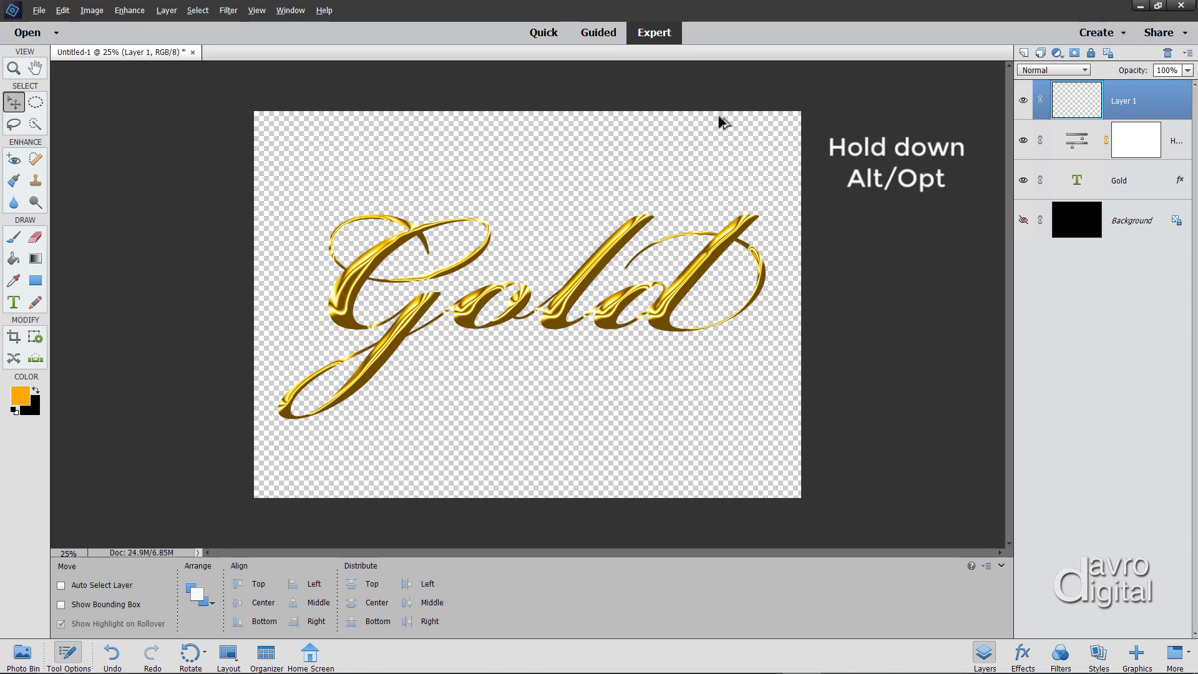
{"action": "left_click", "coordinate": [167, 10]}
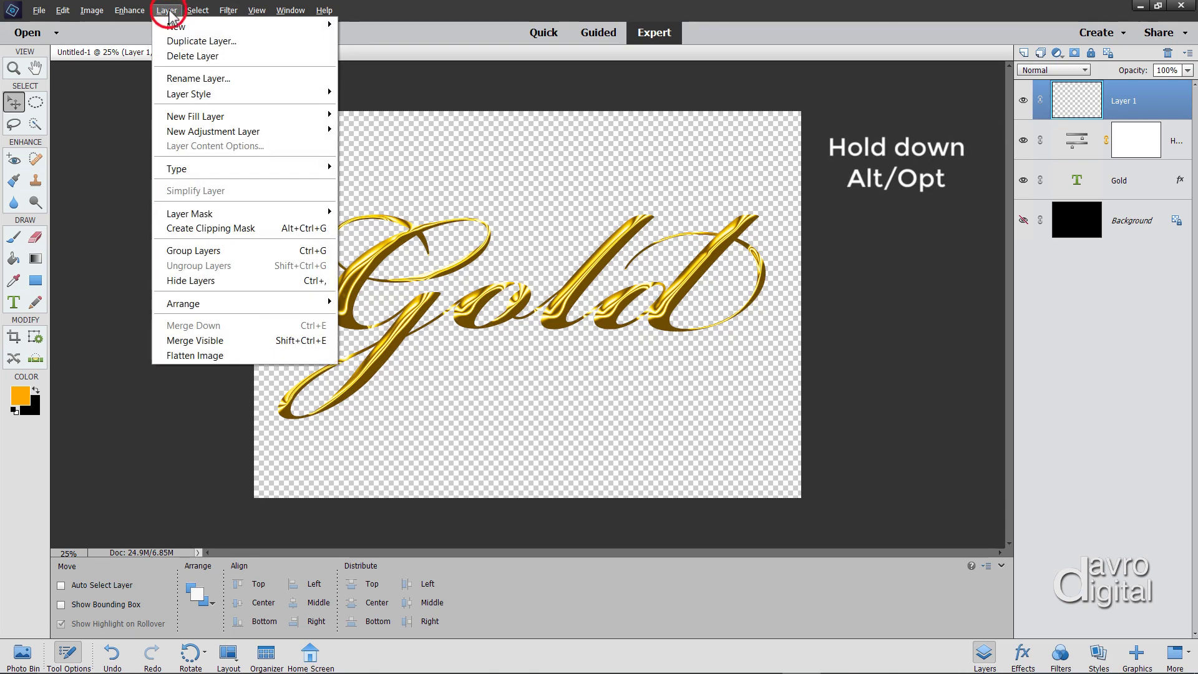
{"action": "left_click", "coordinate": [203, 340], "text": "alt"}
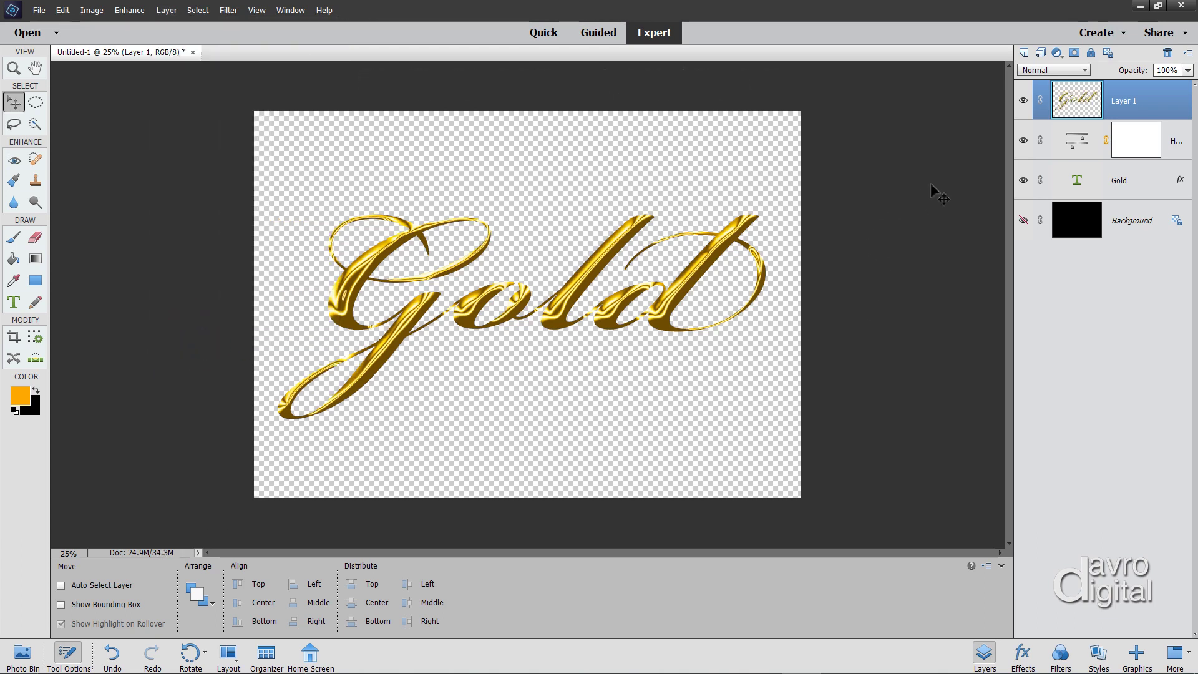
- Hide the lower layers to inspect the stamped Layer 1, delete it, then show all layers
{"action": "left_click_drag", "start_coordinate": [1023, 140], "coordinate": [1020, 194]}
{"action": "left_click_drag", "start_coordinate": [676, 225], "coordinate": [666, 197]}
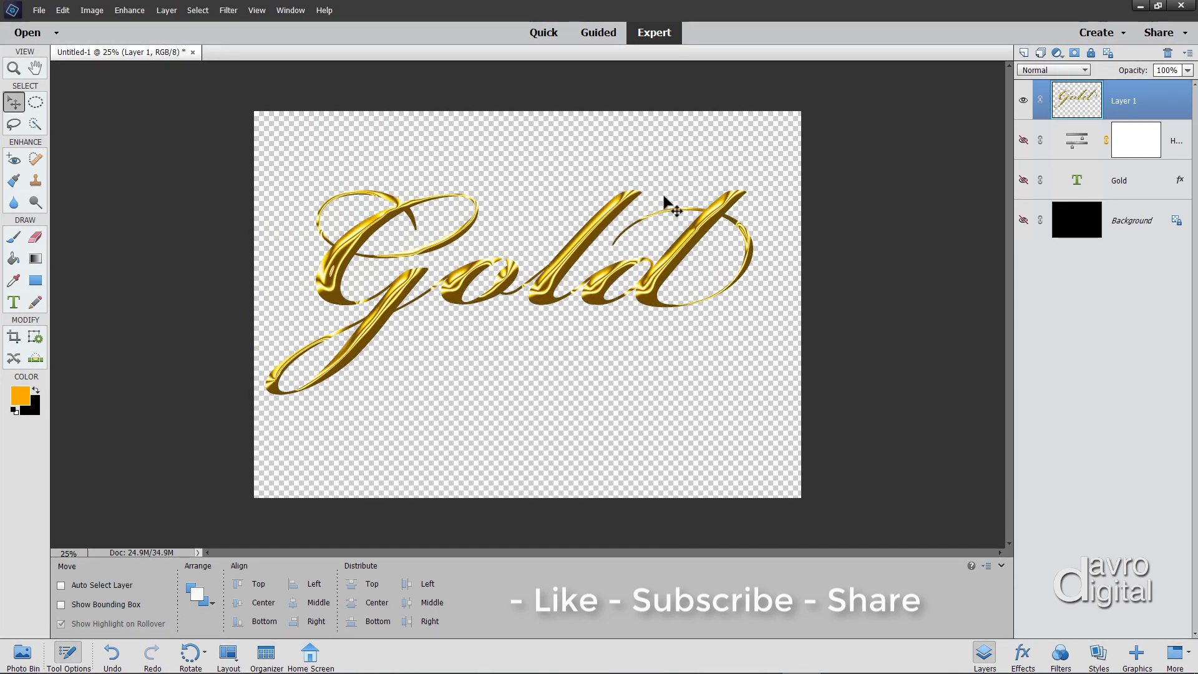
{"action": "key", "text": "Delete"}
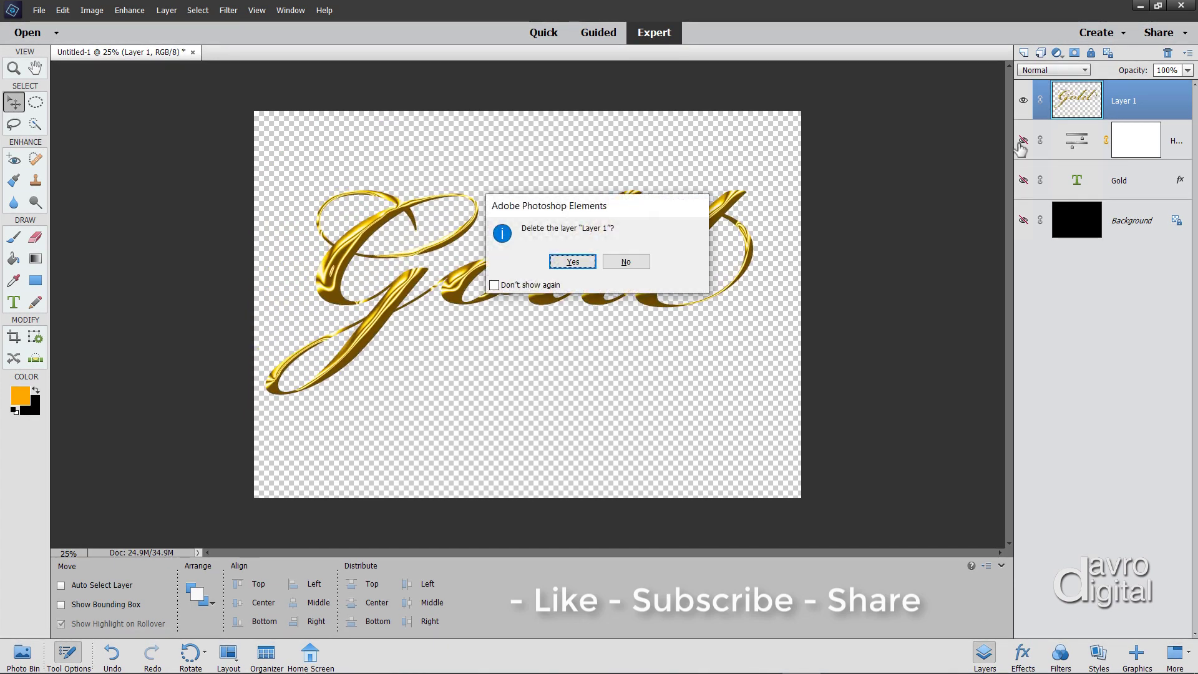
{"action": "key", "text": "Return"}
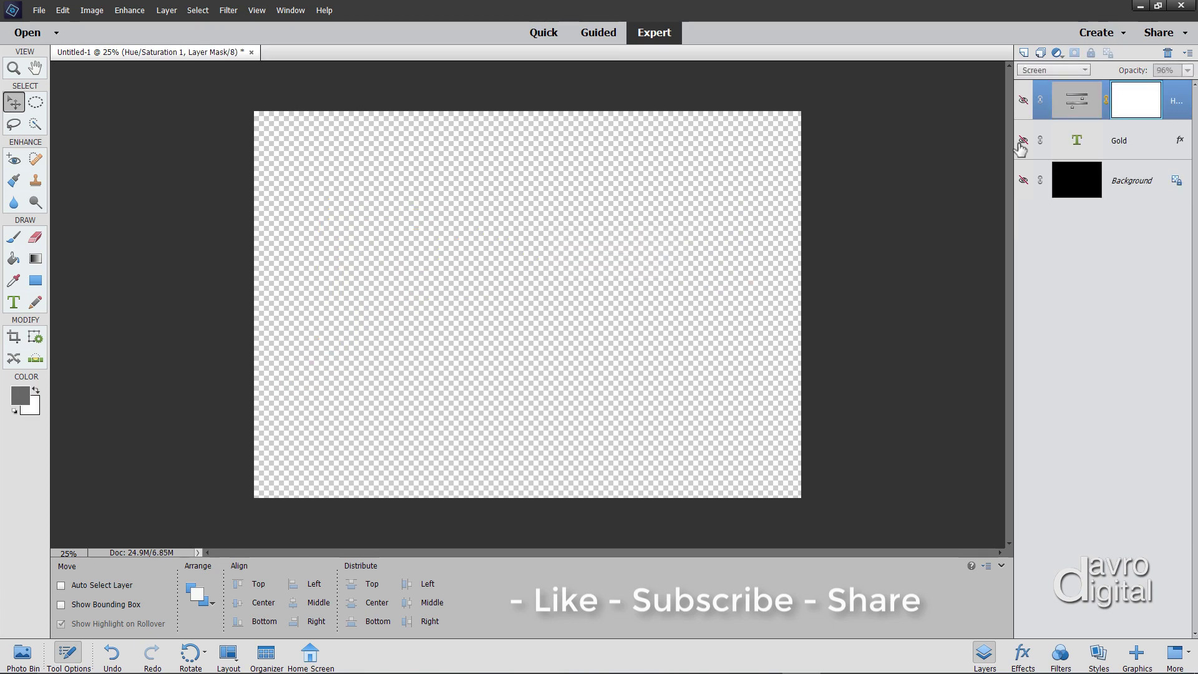
{"action": "left_click_drag", "start_coordinate": [1023, 102], "coordinate": [1025, 181]}
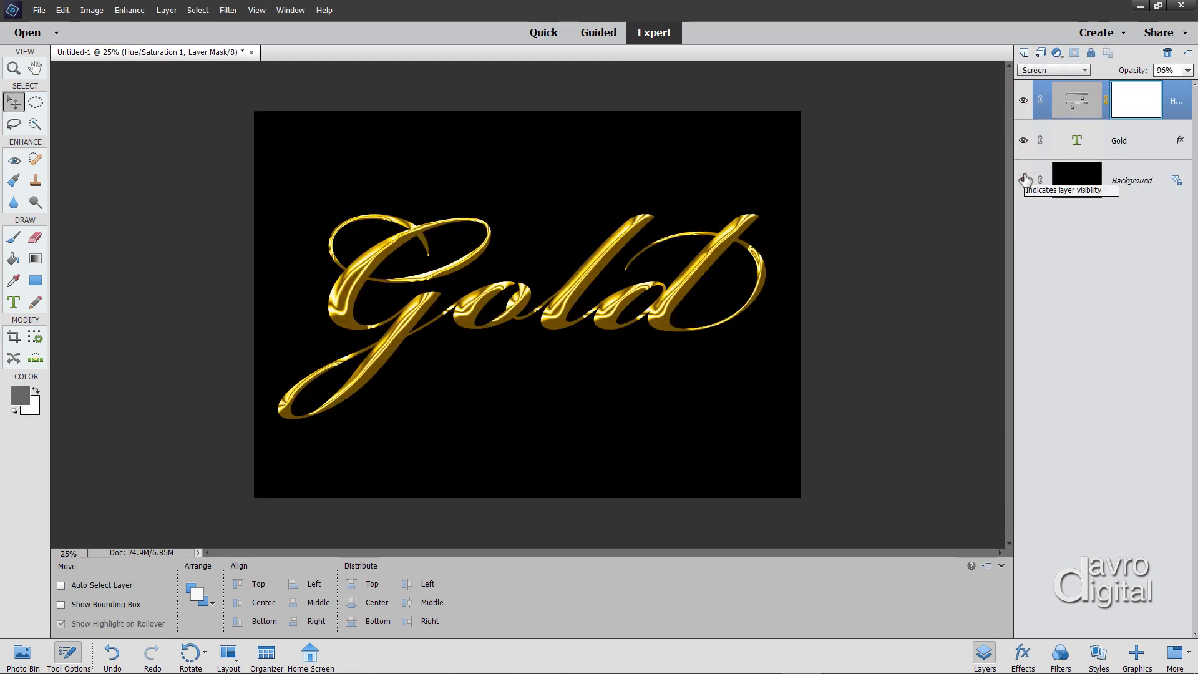
- Collapse the Tool Options panel and fit the gold-on-black image to the window
{"action": "left_click", "coordinate": [1000, 565]}
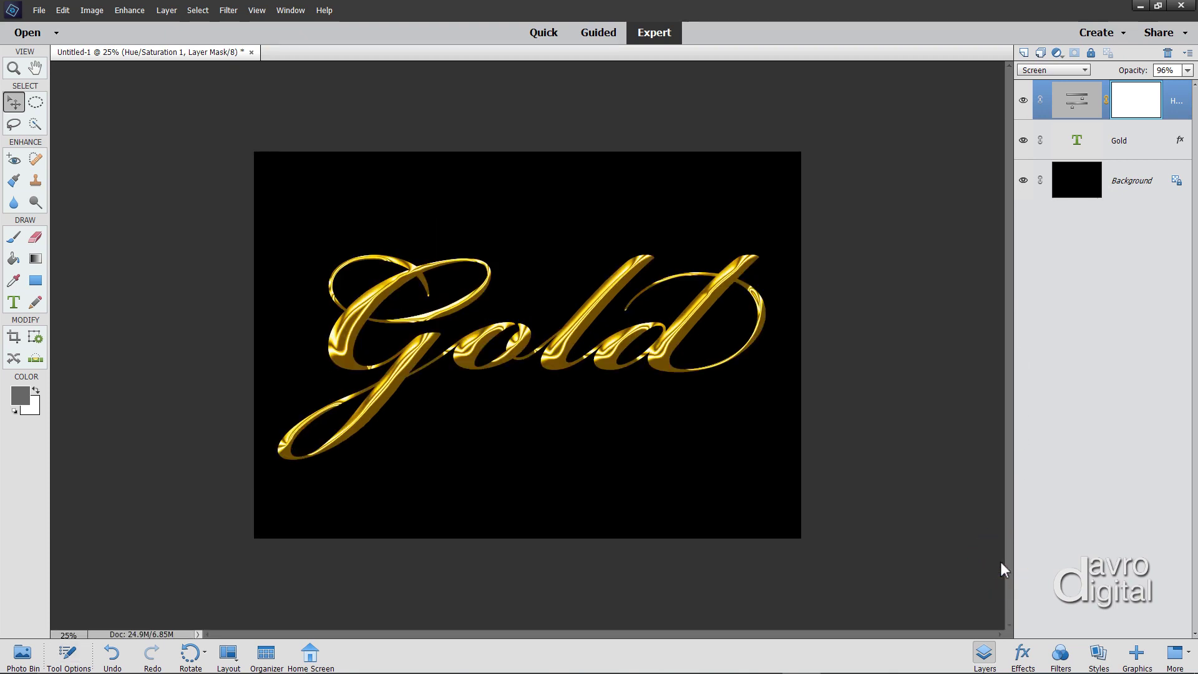
{"action": "key", "text": "ctrl+0"}
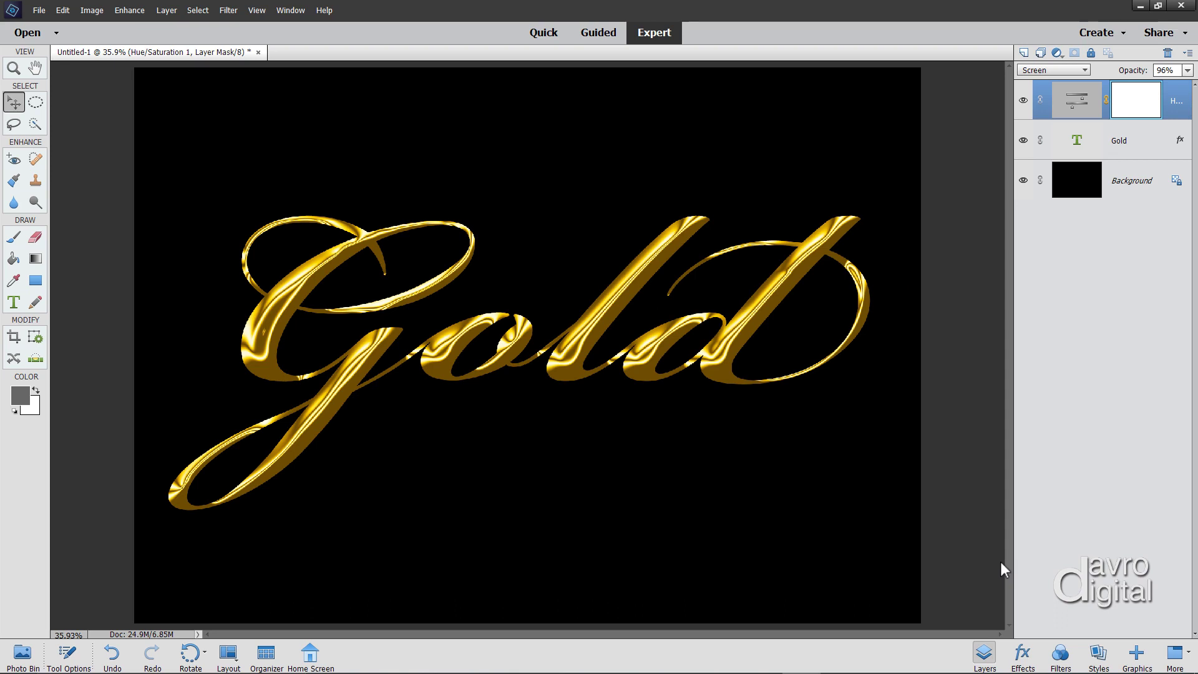